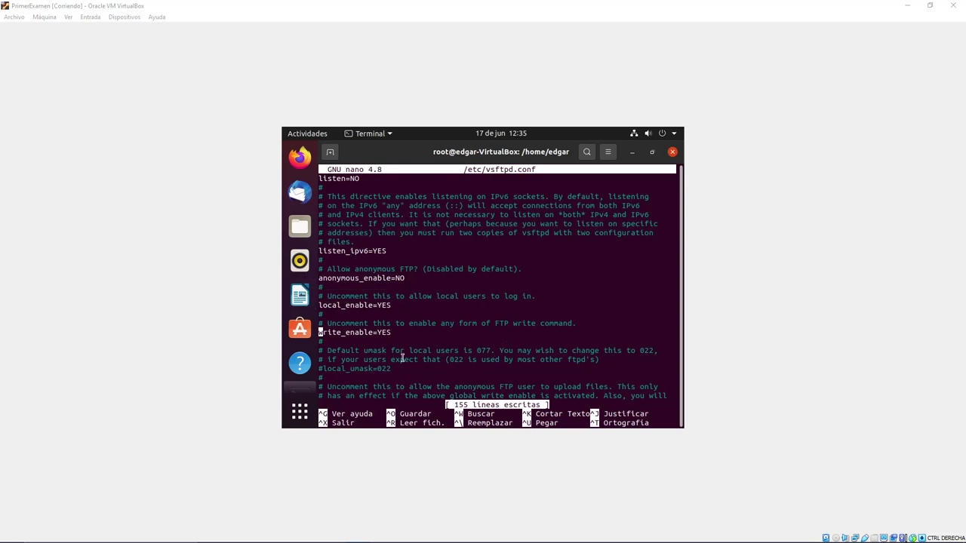
- Exit the vsftpd configuration in nano and type the reboot command in the root shell
left_click(435, 332)
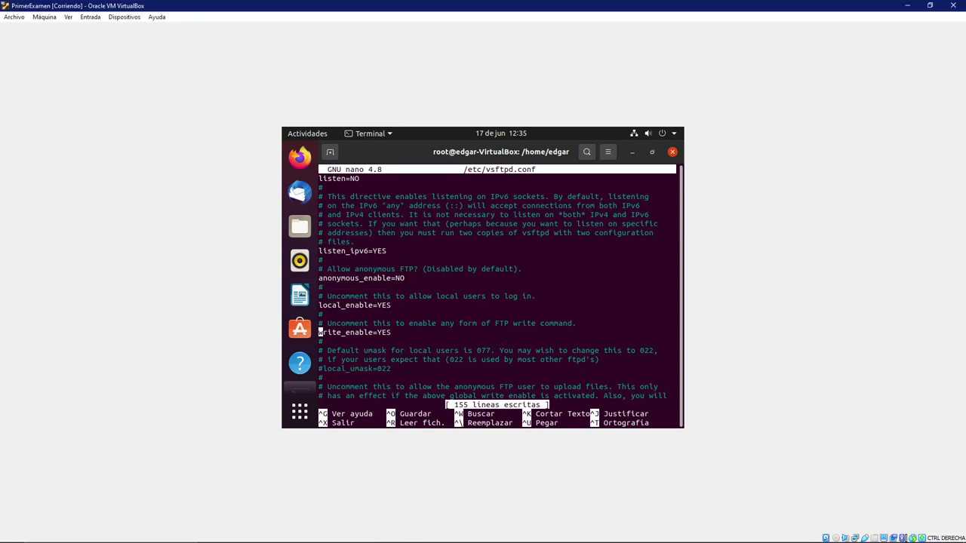
key("ctrl+x")
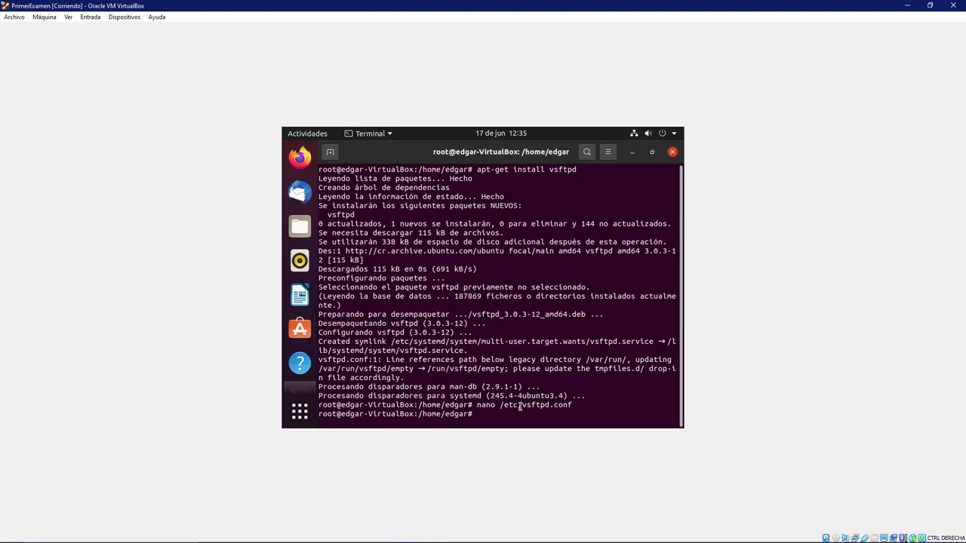
type("re")
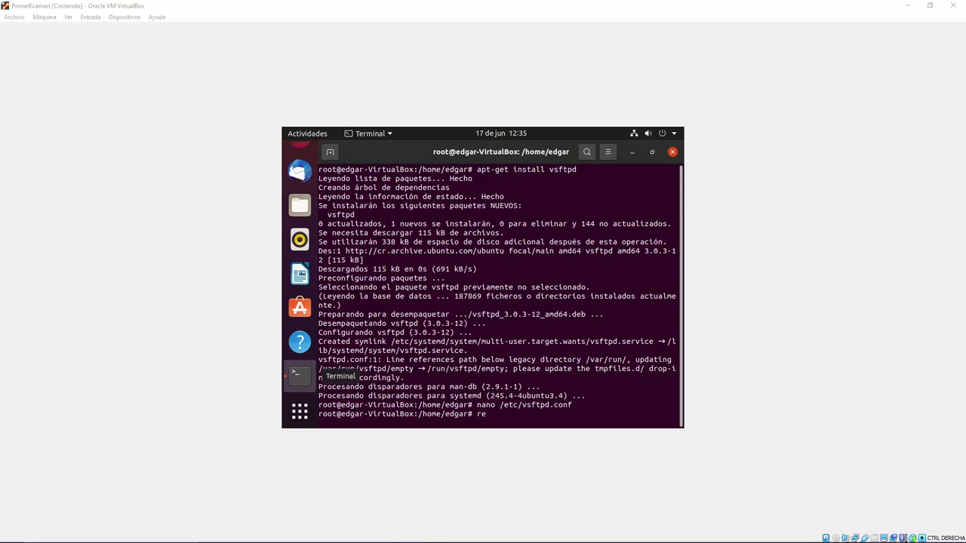
left_click(488, 418)
type("e")
key("BackSpace")
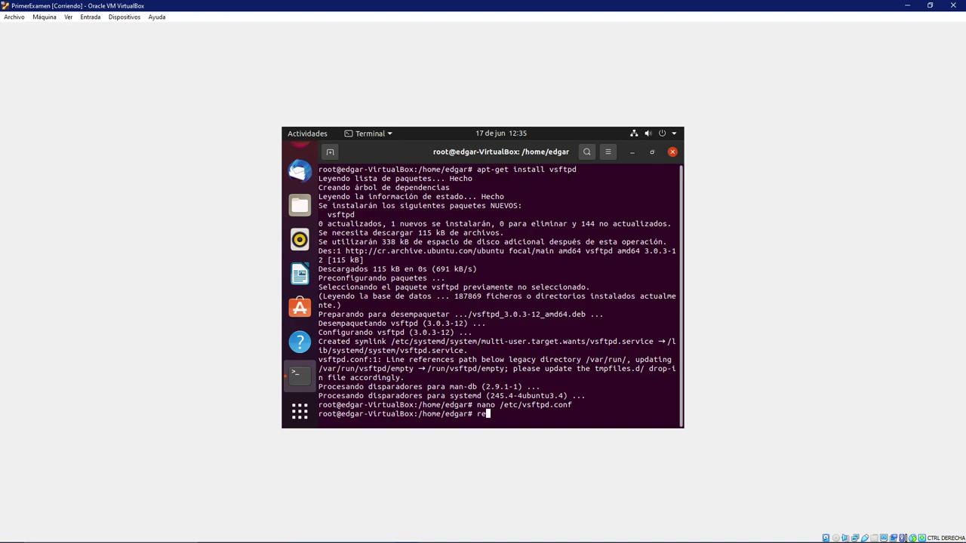
type("boot")
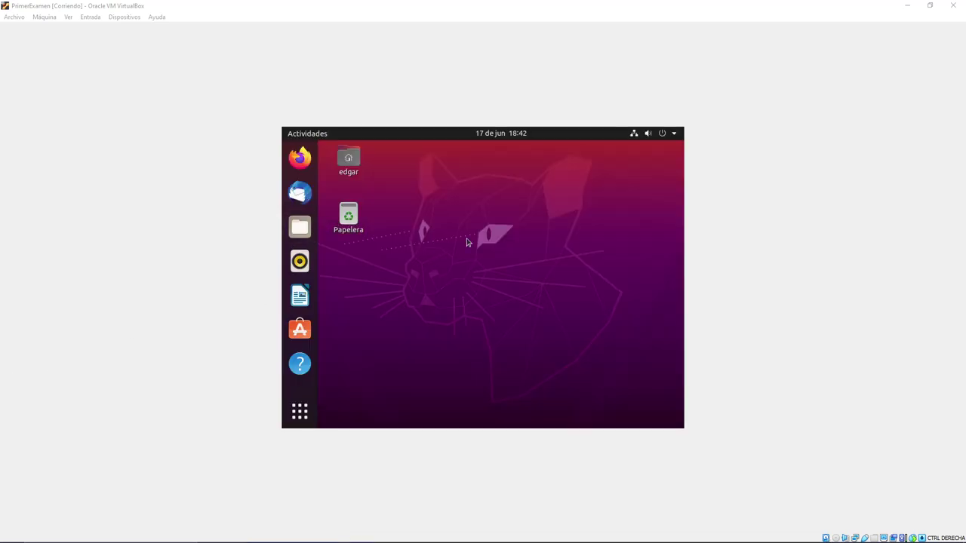
- Open a new terminal on the restarted Ubuntu desktop
left_click(465, 241)
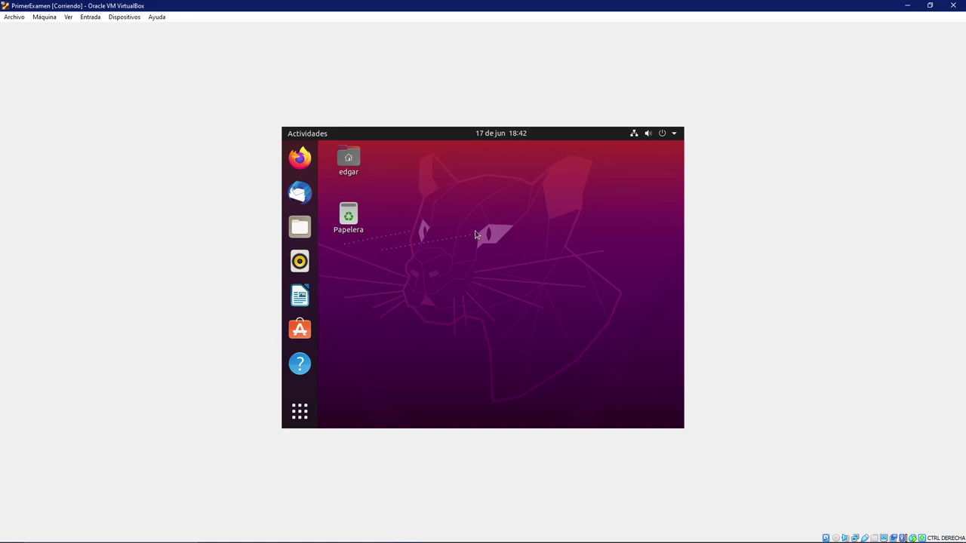
right_click(476, 232)
left_click(468, 203)
key("ctrl+alt+t")
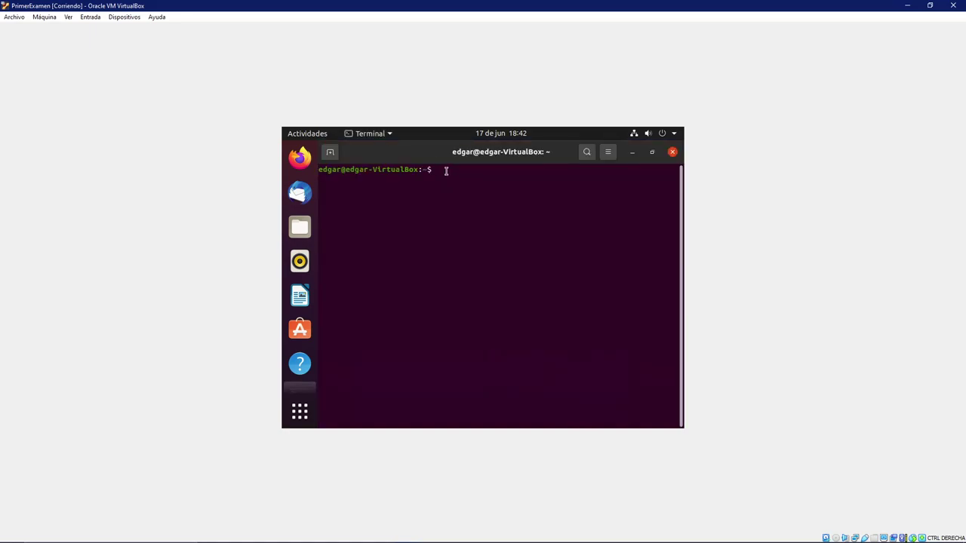
- Become root with sudo su and run ifconfig, showing enp0s3 at 192.168.100.142
type("sudo su")
key("Return")
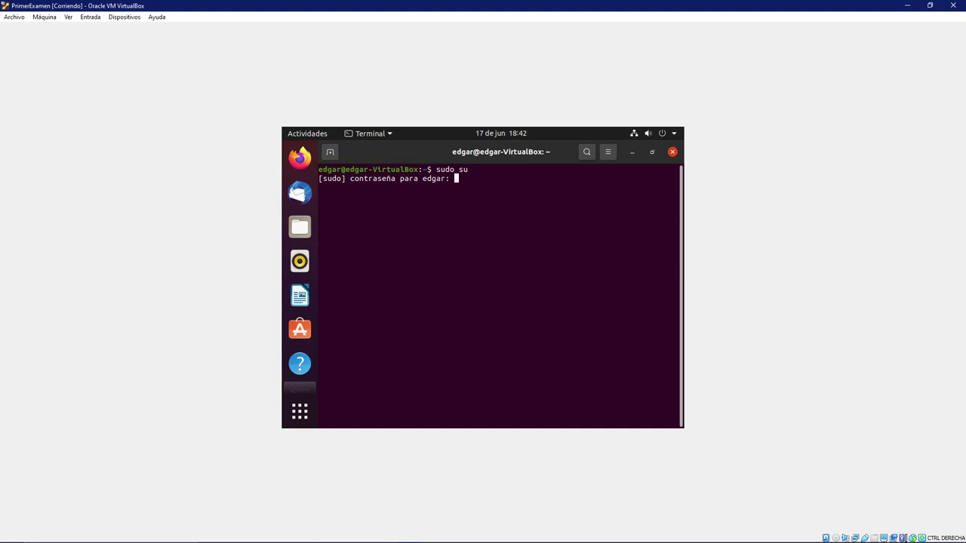
key("Return")
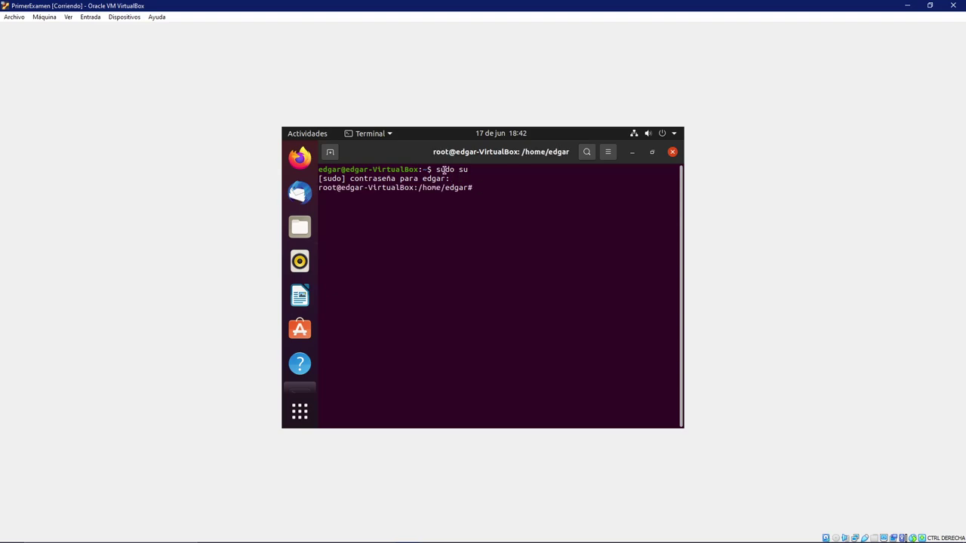
type("ifconfig")
key("Return")
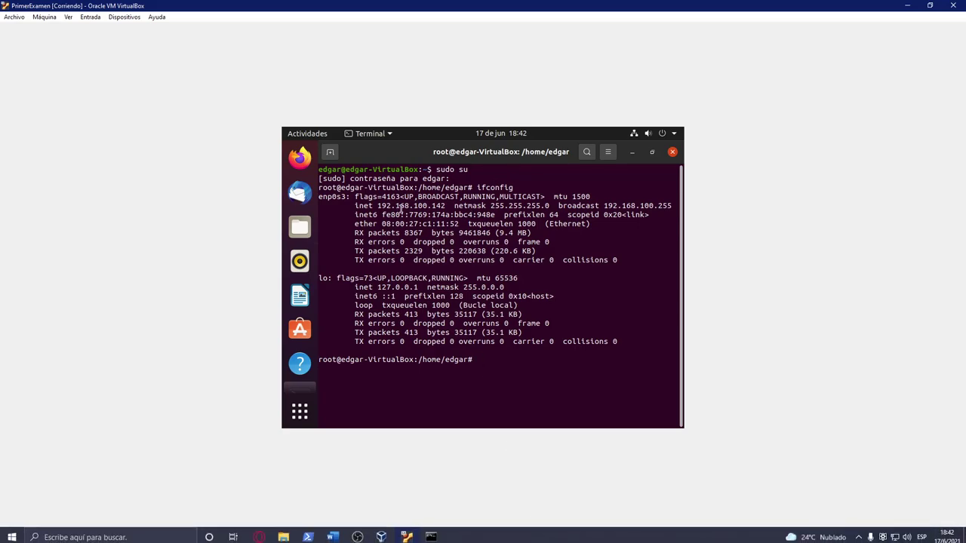
- Re-run ping 192.168.100.142 in the Windows command prompt, then minimize the prompt
mouse_move(385, 536)
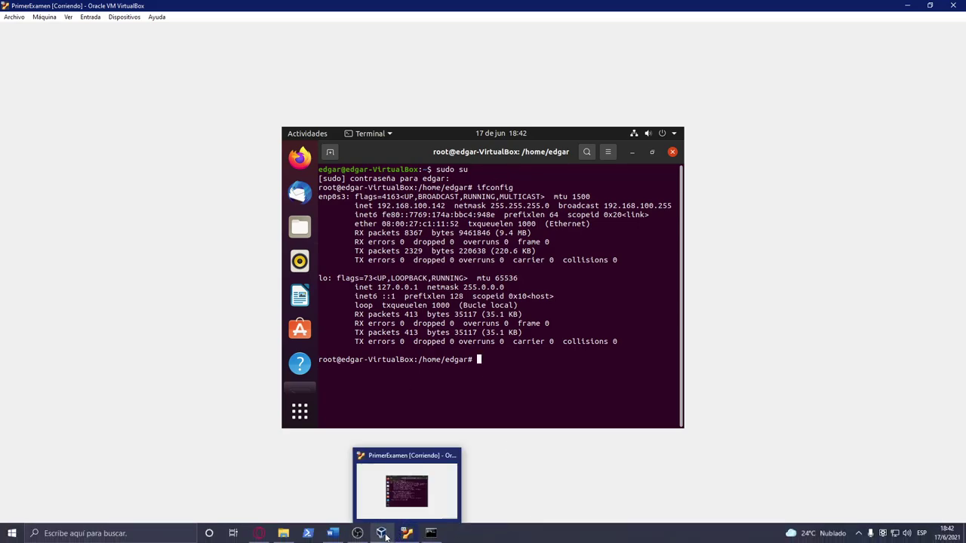
left_click(431, 533)
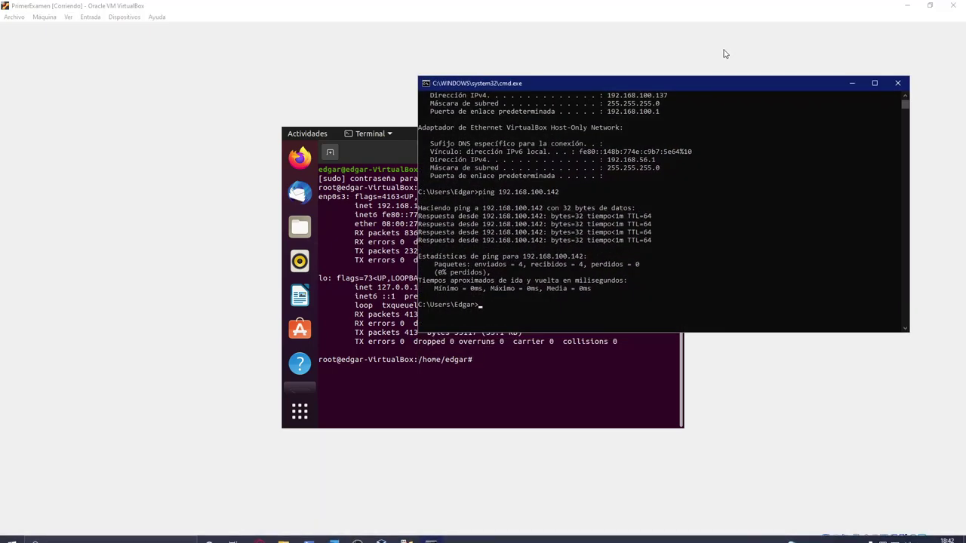
left_click_drag(707, 82, 739, 73)
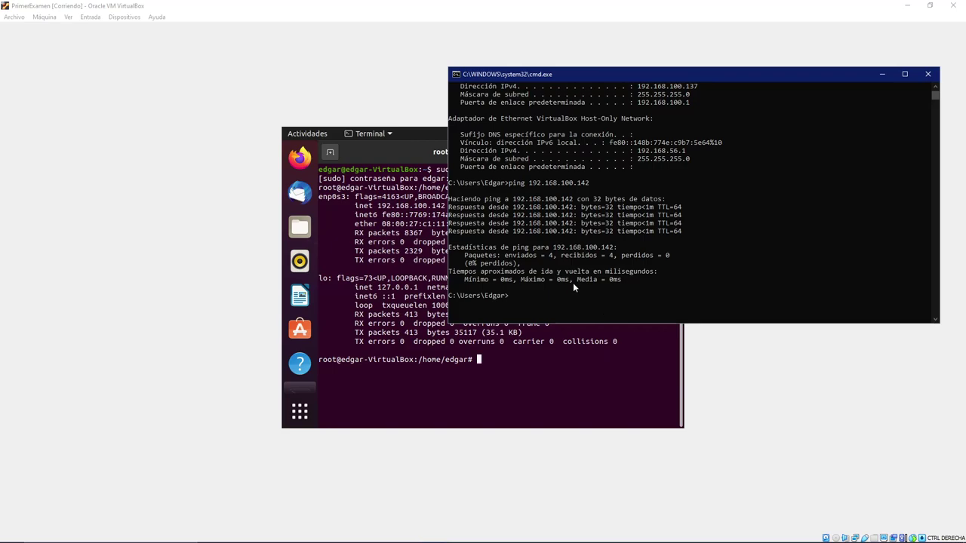
left_click(520, 295)
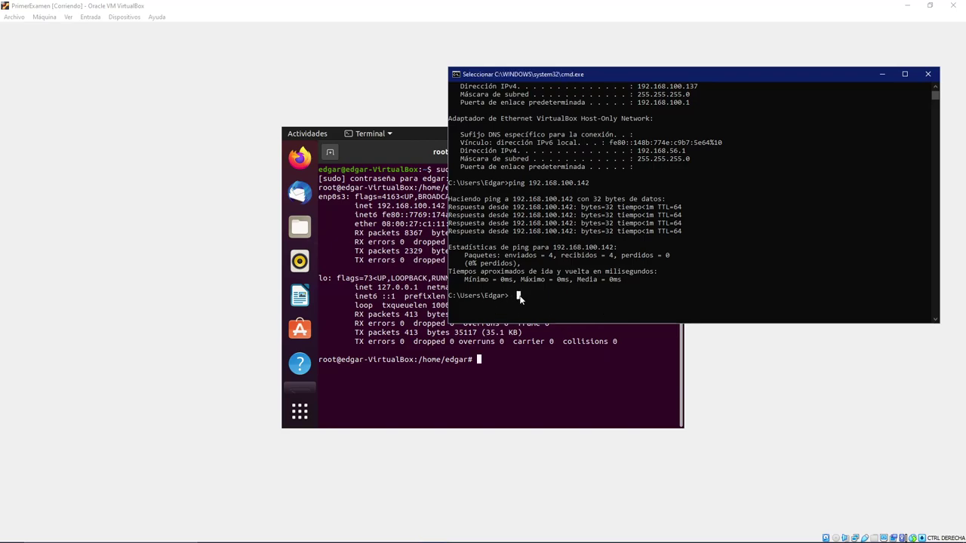
key("Up")
key("Return")
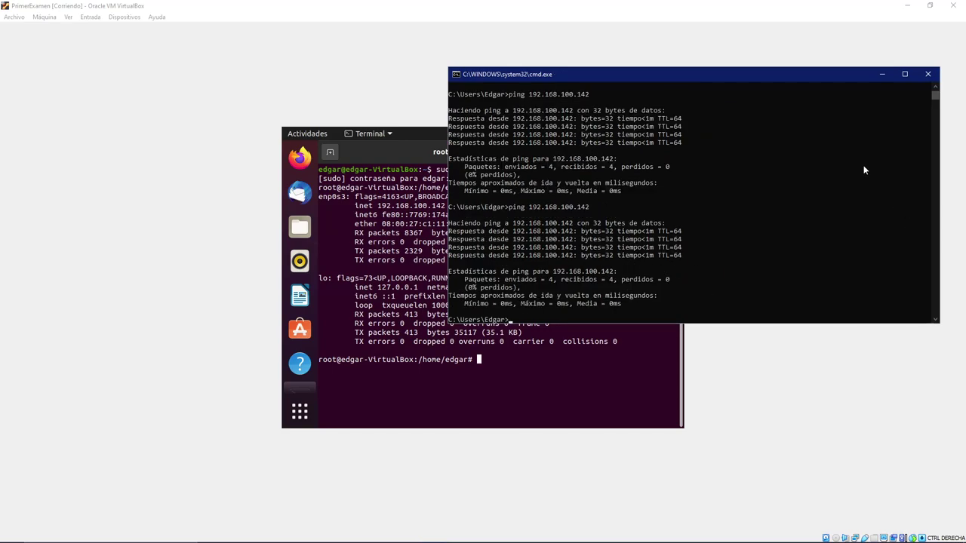
left_click(882, 75)
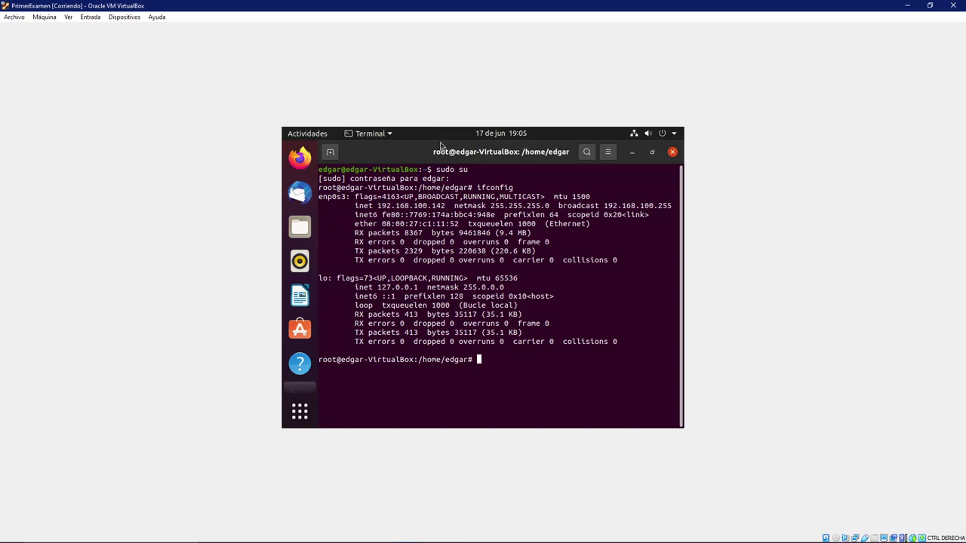
- Bring FileZilla forward briefly, then minimize it again
mouse_move(426, 540)
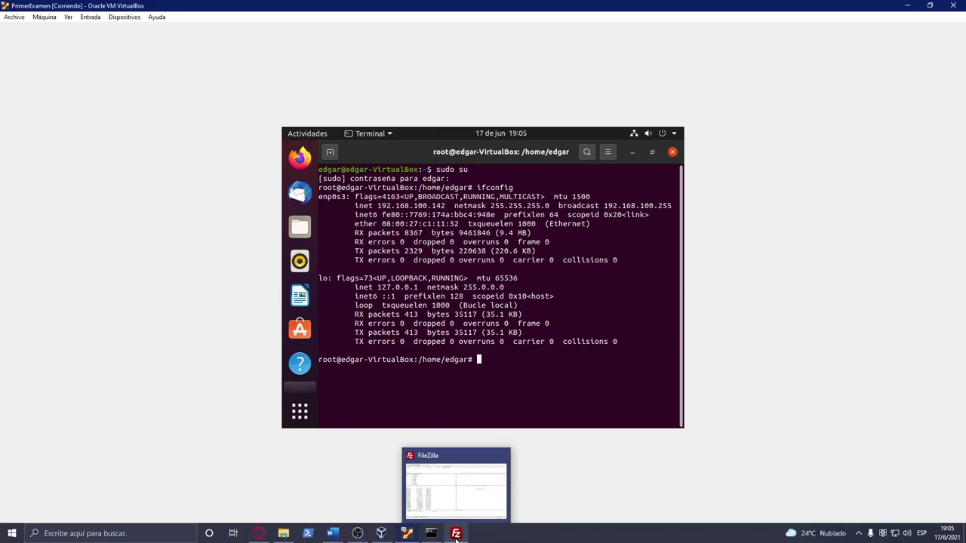
left_click(456, 534)
left_click_drag(450, 6, 491, 2)
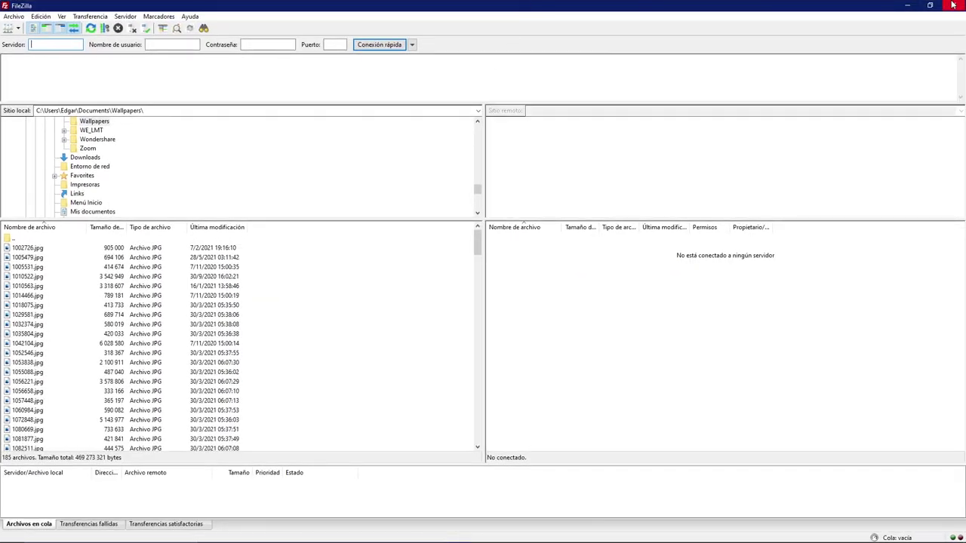
left_click(904, 5)
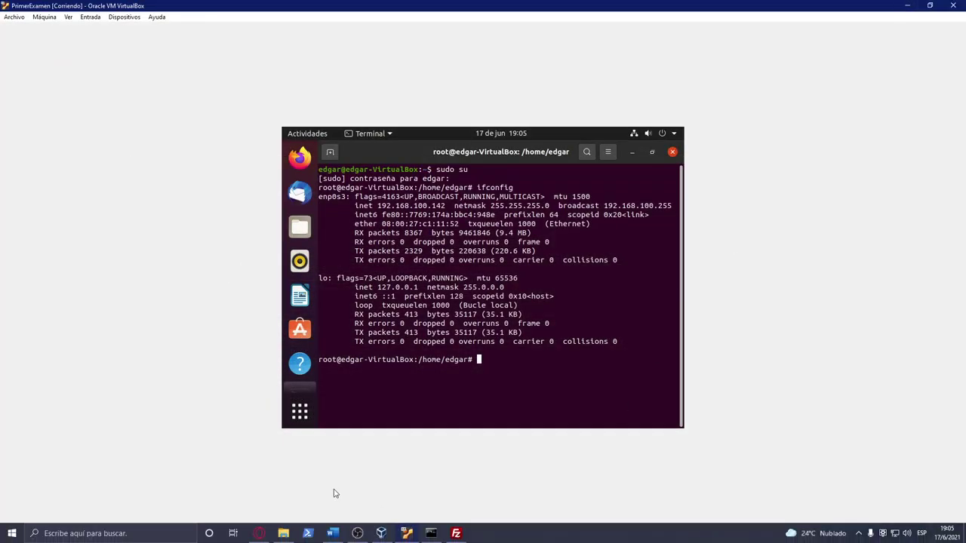
- Open the 'FileZilla - The free FTP solution' search result in Opera, then minimize the browser
mouse_move(260, 537)
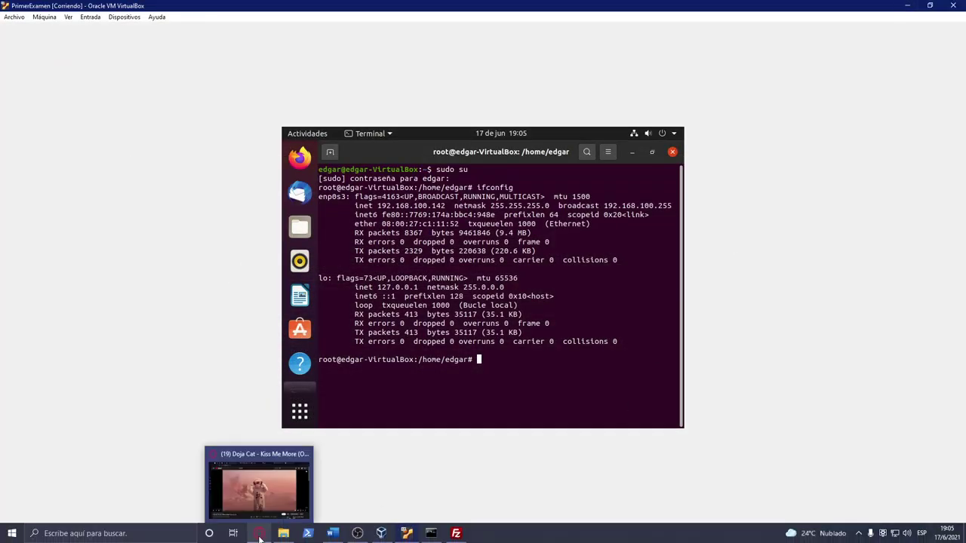
left_click(243, 494)
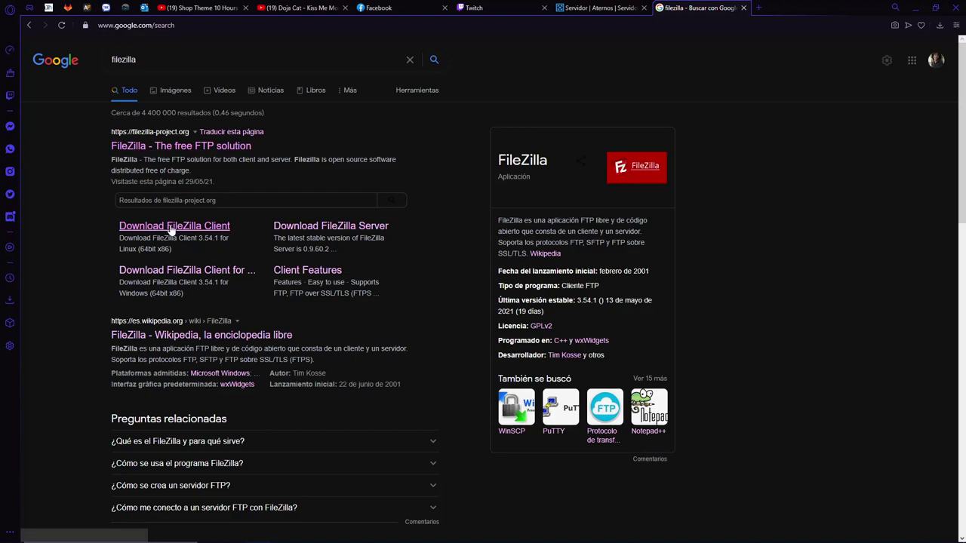
left_click(201, 147)
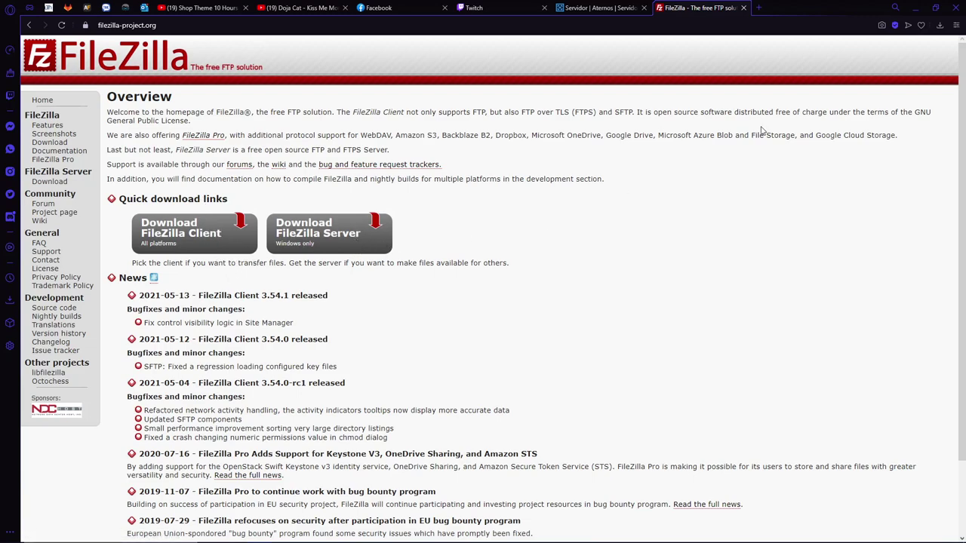
left_click(914, 7)
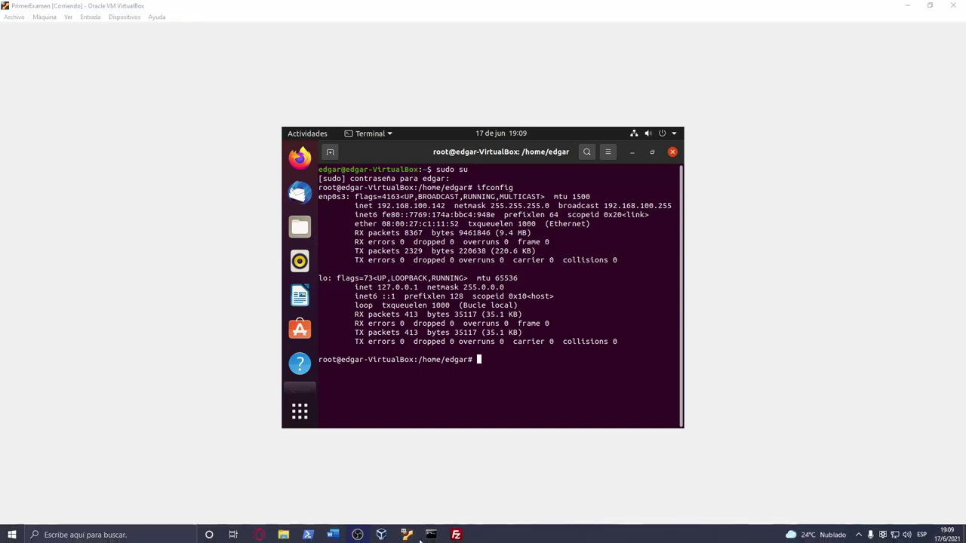
- Restore FileZilla to a floating window and enter server address 192.168.100.142
mouse_move(407, 534)
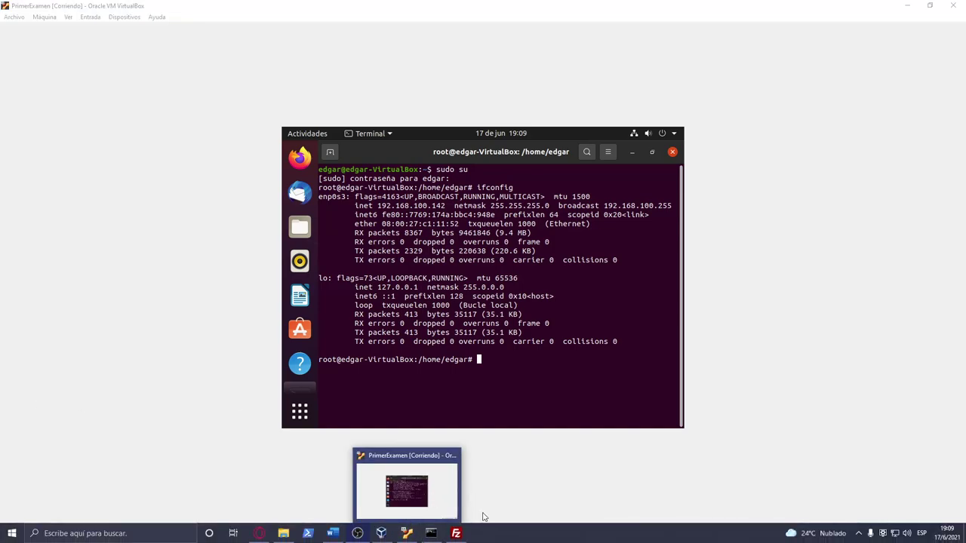
left_click(456, 533)
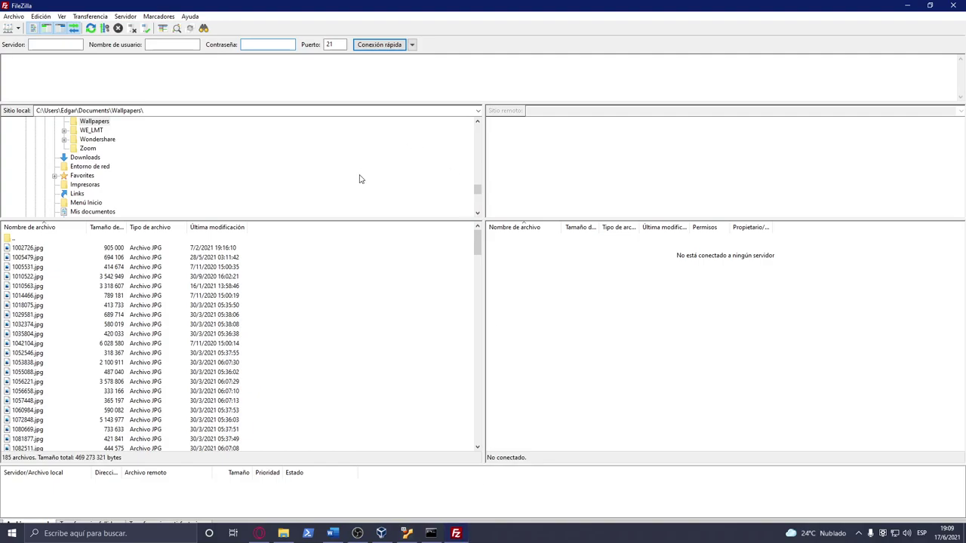
left_click_drag(669, 4, 541, 221)
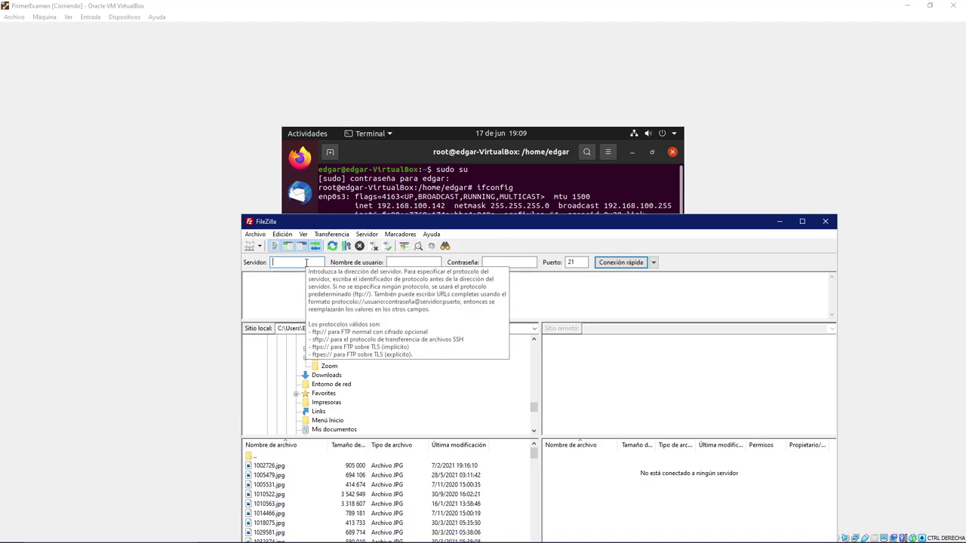
type("192.168.100.142")
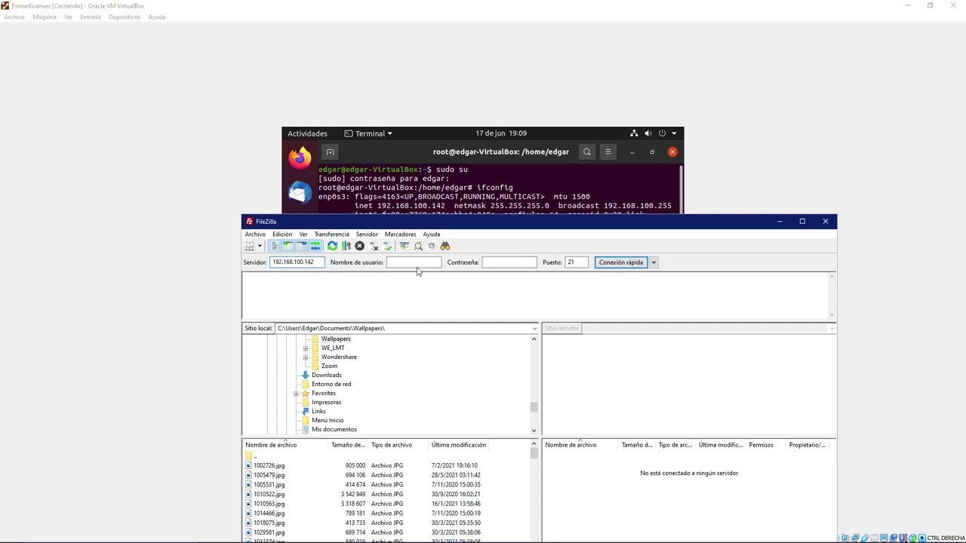
- Enter the FTP username and password, then start the quick connection on port 21
left_click(416, 263)
type("edgar")
left_click(501, 263)
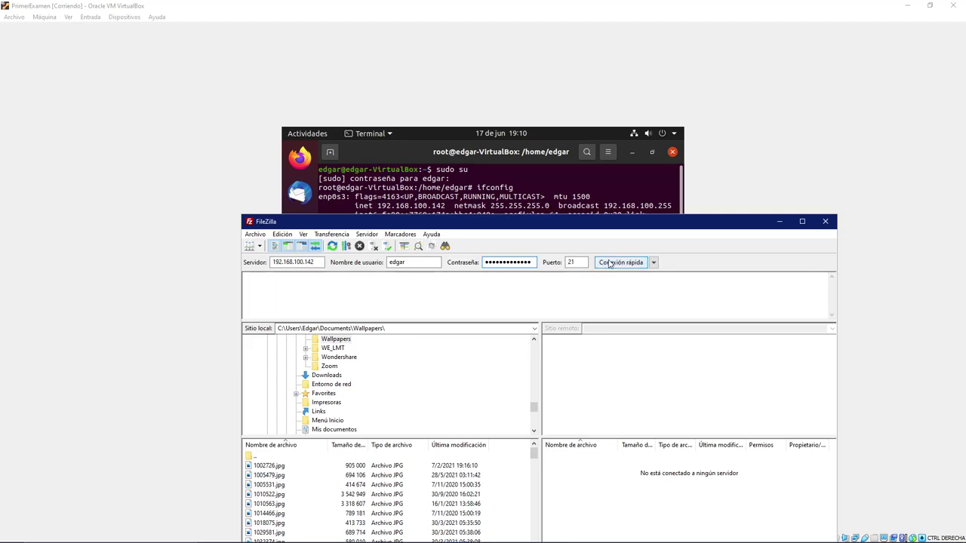
left_click(620, 263)
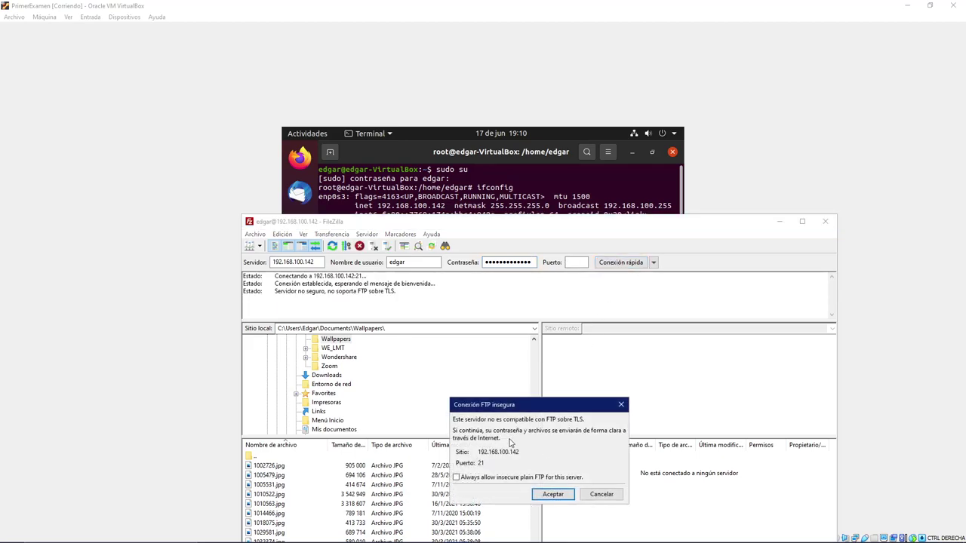
- Accept the insecure plain-FTP warning and maximize the FileZilla window
left_click(554, 494)
left_click_drag(581, 224, 585, 58)
double_click(586, 58)
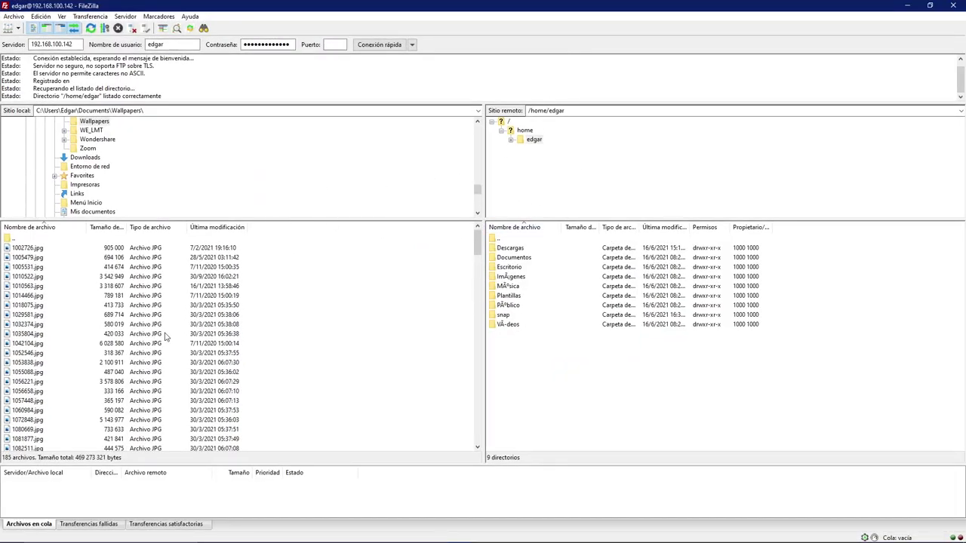
- Browse to the Windows Desktop (Escritorio) folder in FileZilla's local pane
scroll(132, 174, "up", 10)
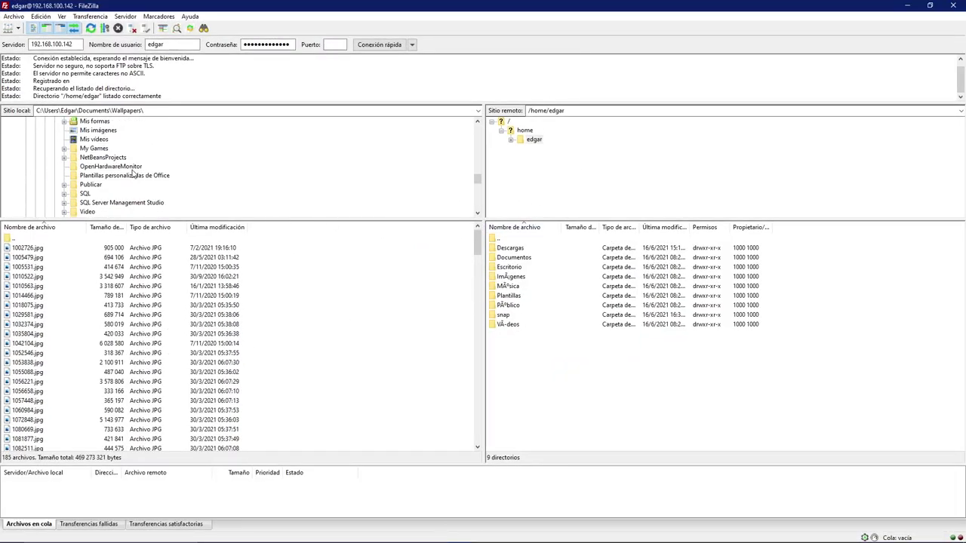
scroll(132, 175, "up", 3)
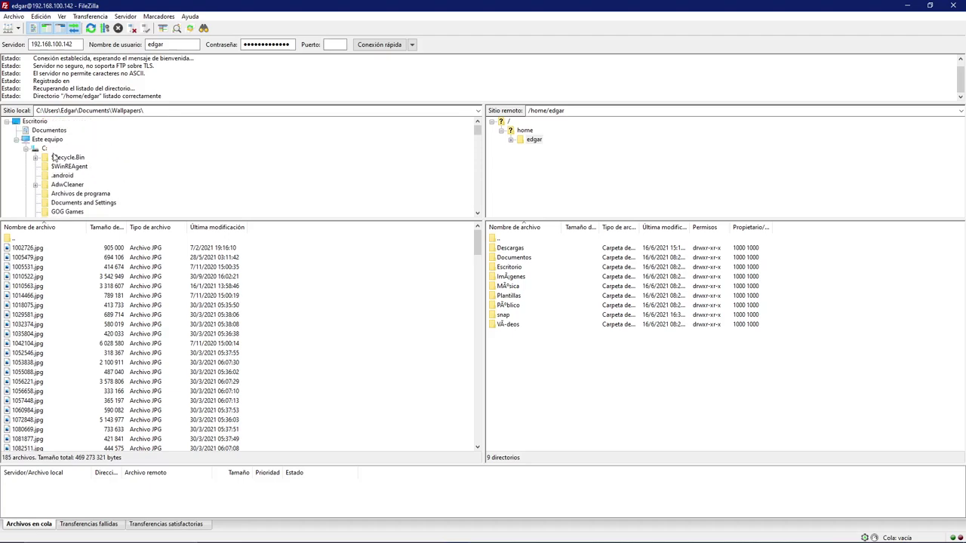
left_click(34, 121)
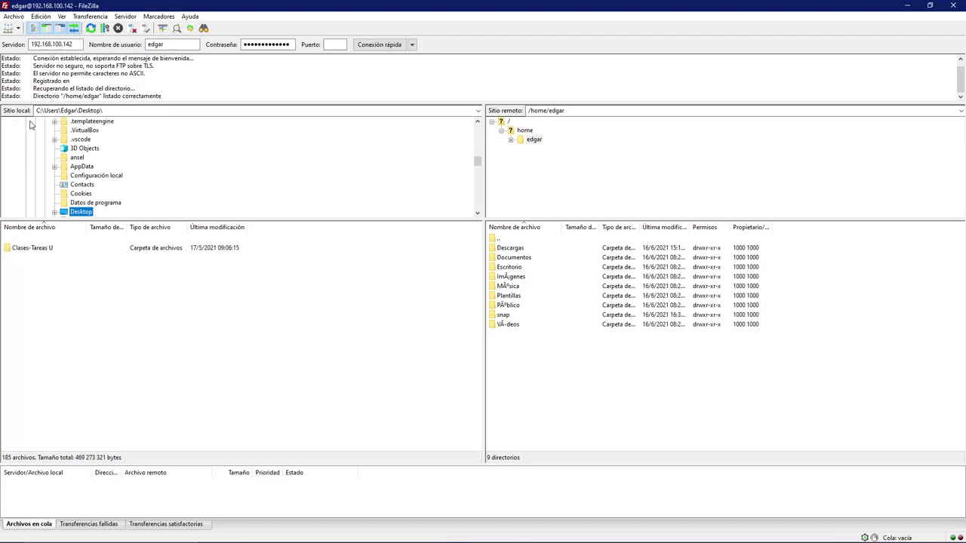
scroll(139, 182, "up", 6)
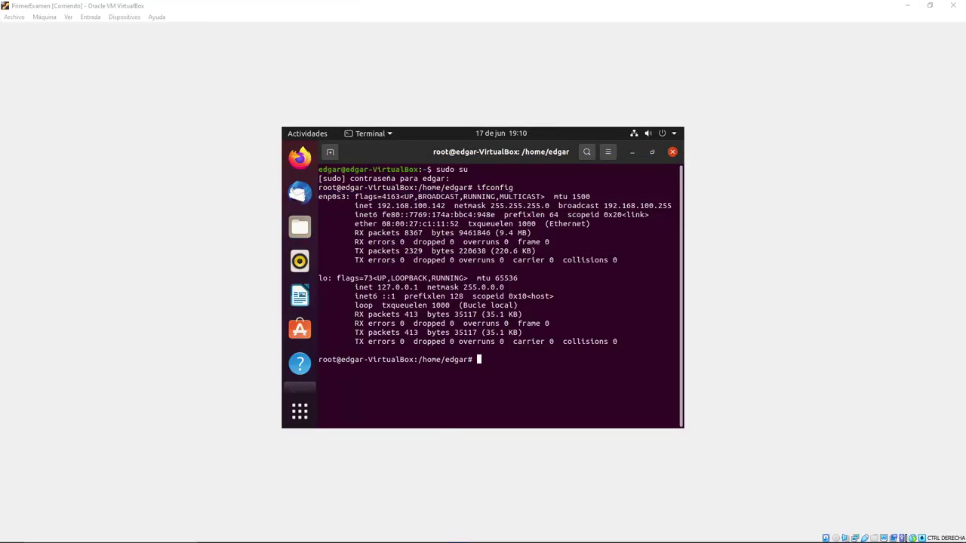
- Create a new text document with the default name on the Windows desktop and open it in Notepad
left_click(907, 6)
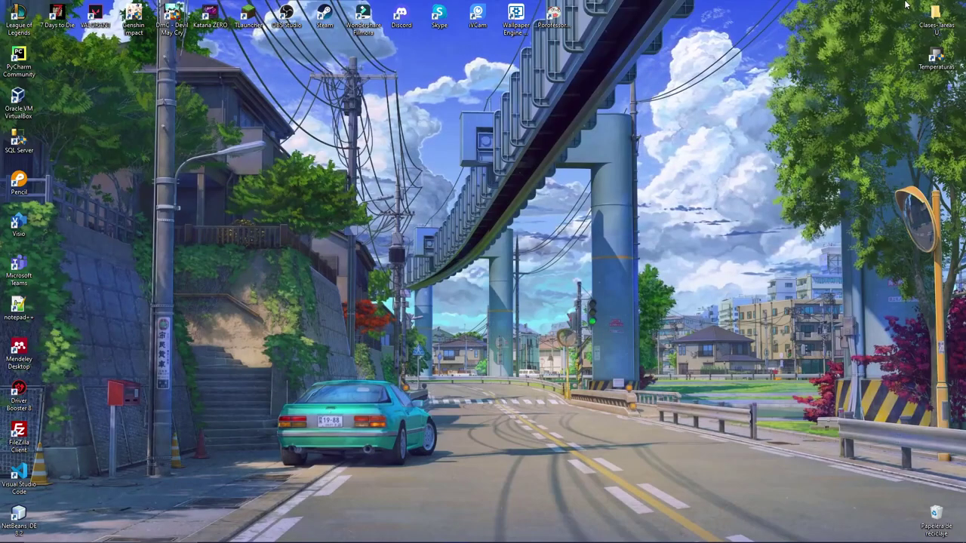
right_click(535, 151)
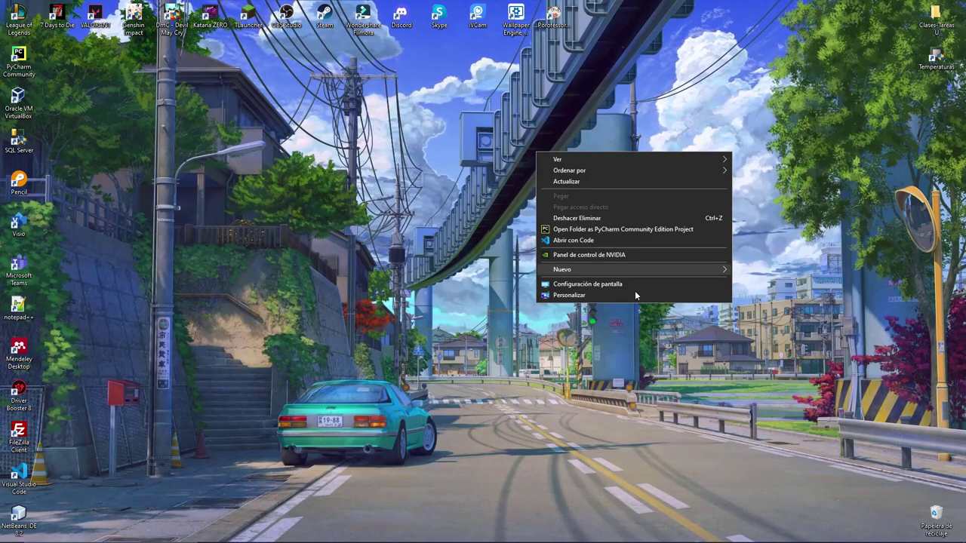
mouse_move(692, 268)
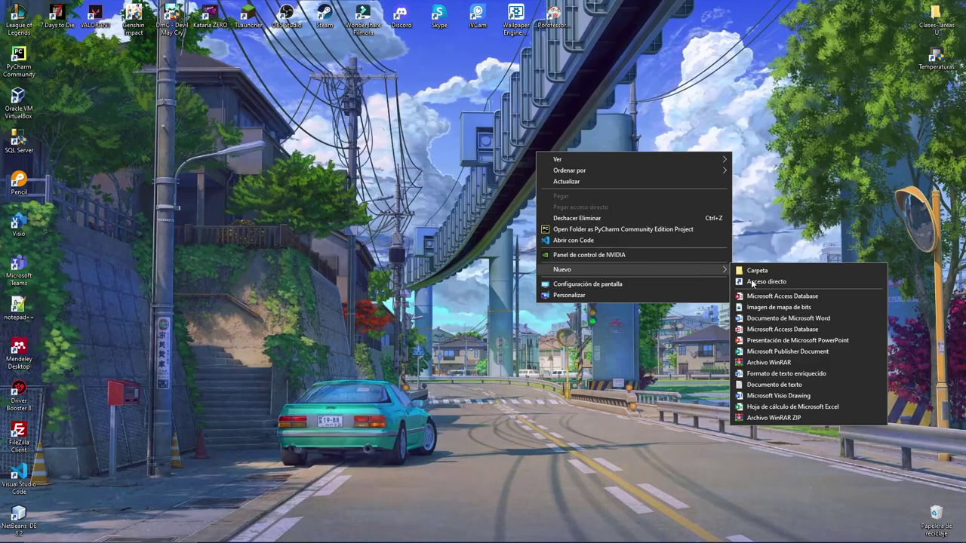
left_click(762, 386)
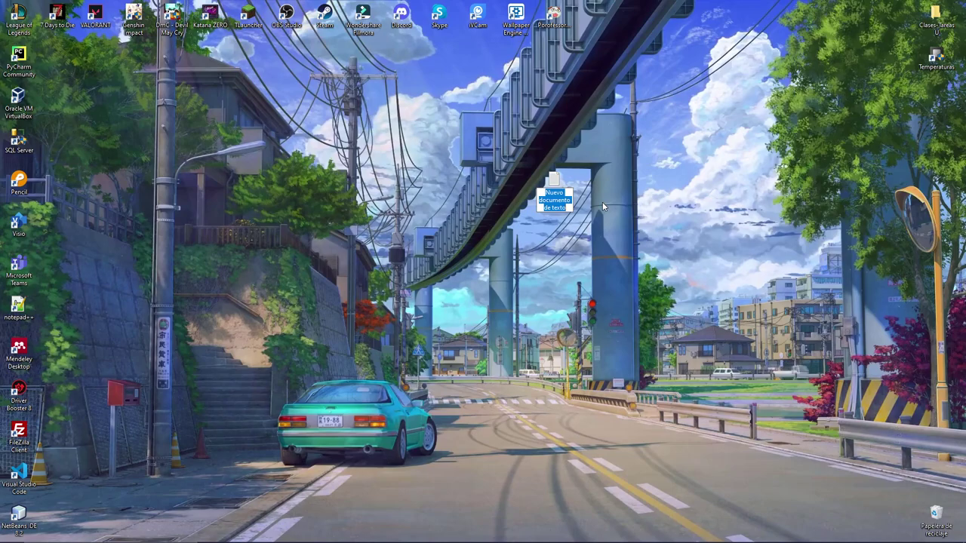
left_click(602, 202)
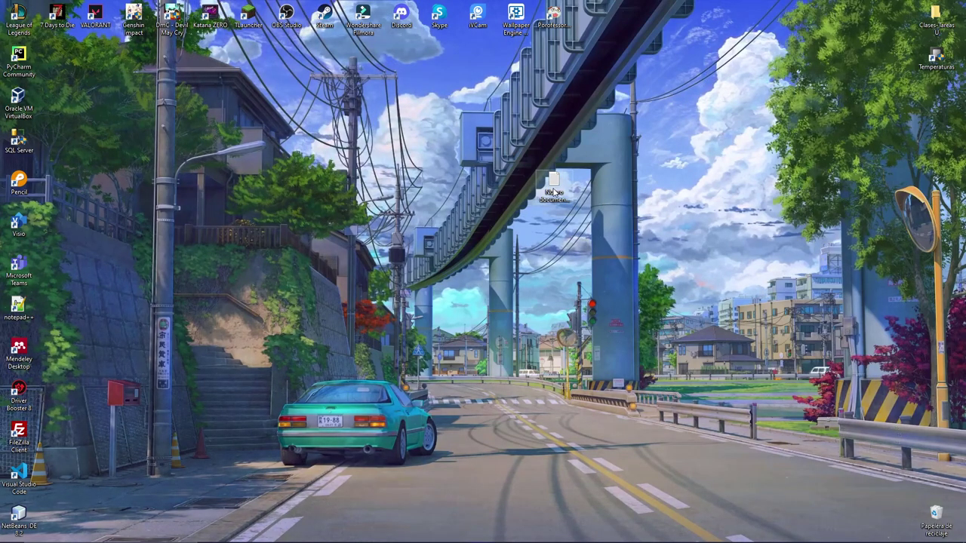
double_click(553, 189)
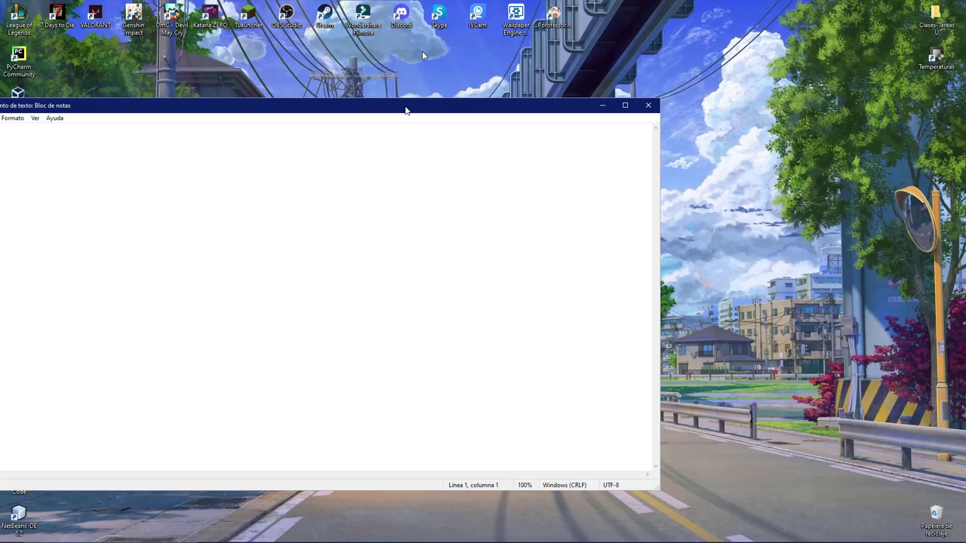
- Type the student's full name and ID number on two lines in maximized Notepad, then save
double_click(405, 108)
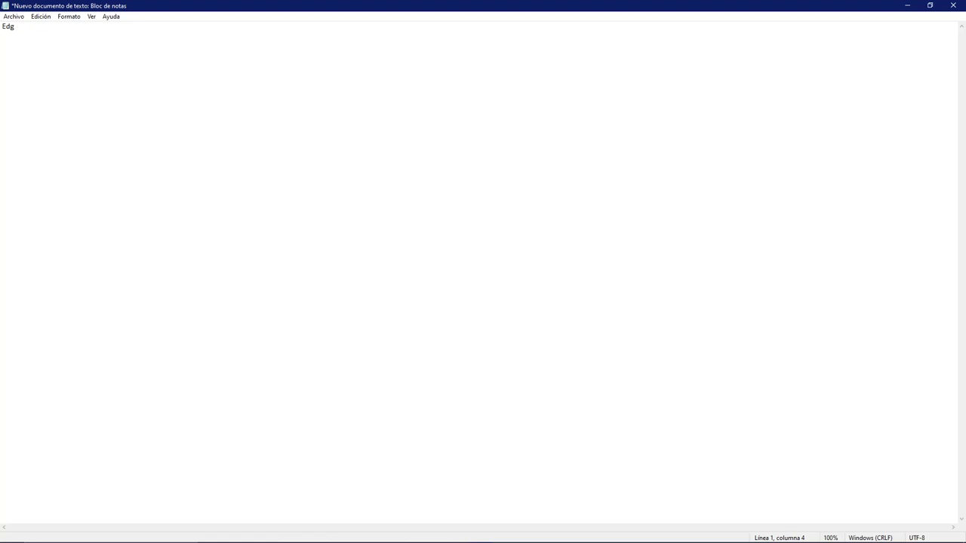
key("Return")
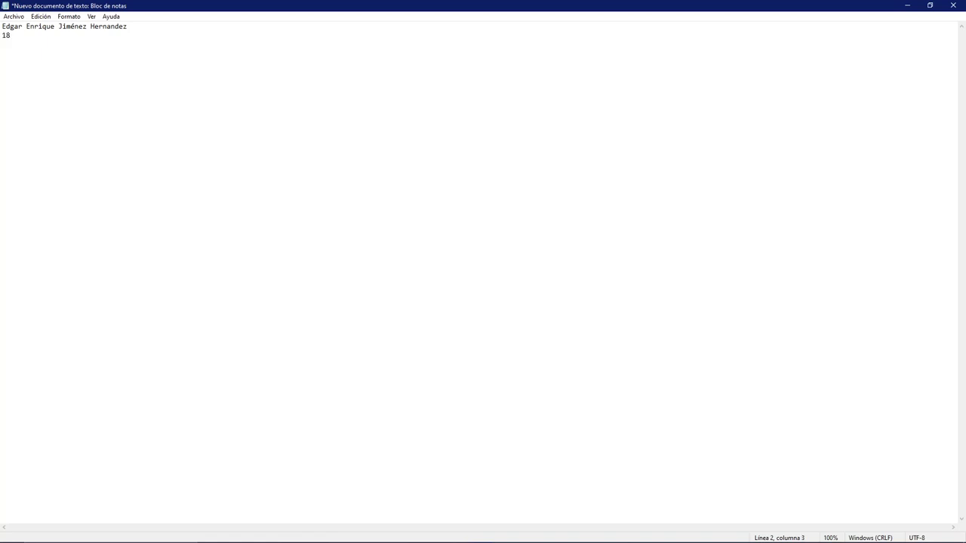
key("ctrl+s")
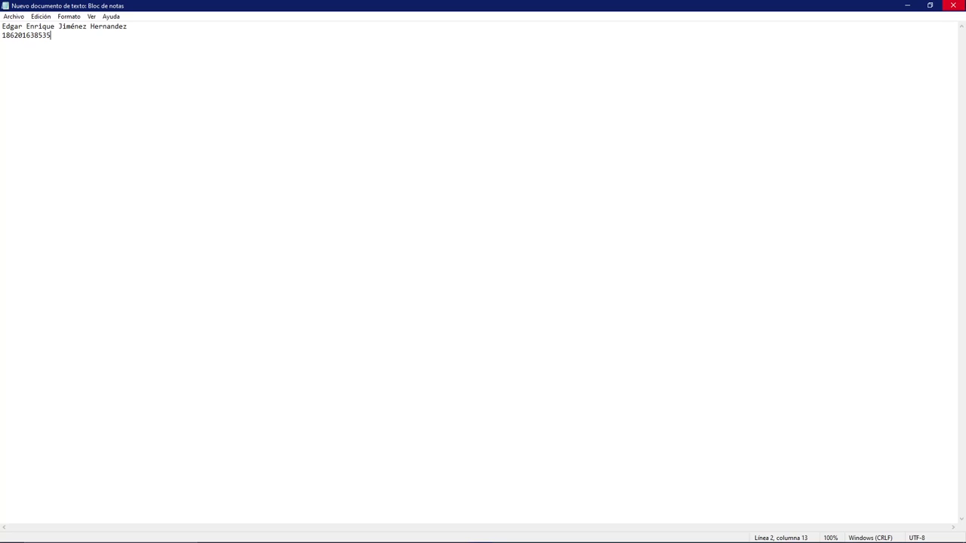
- Close Notepad and select Nuevo documento de texto.txt in FileZilla's local Desktop list
left_click(953, 5)
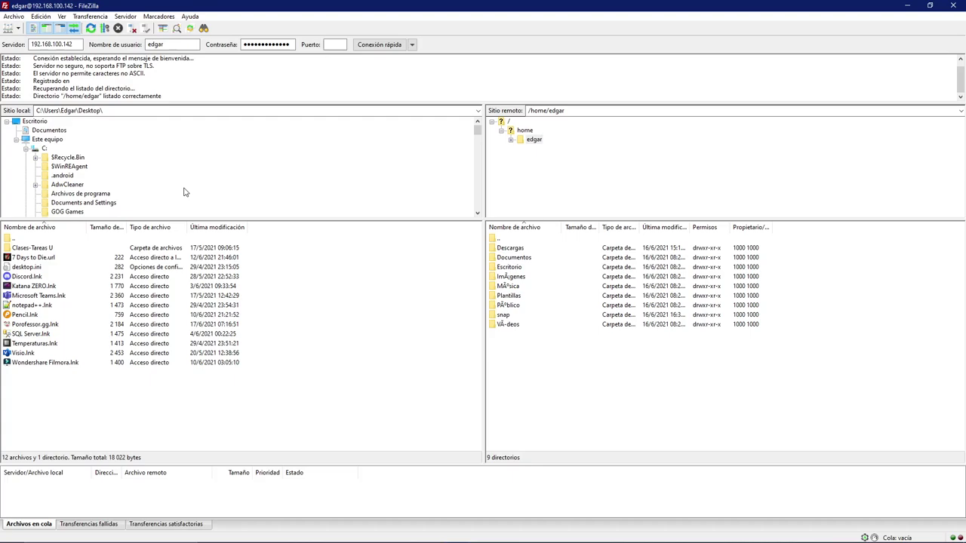
left_click(42, 130)
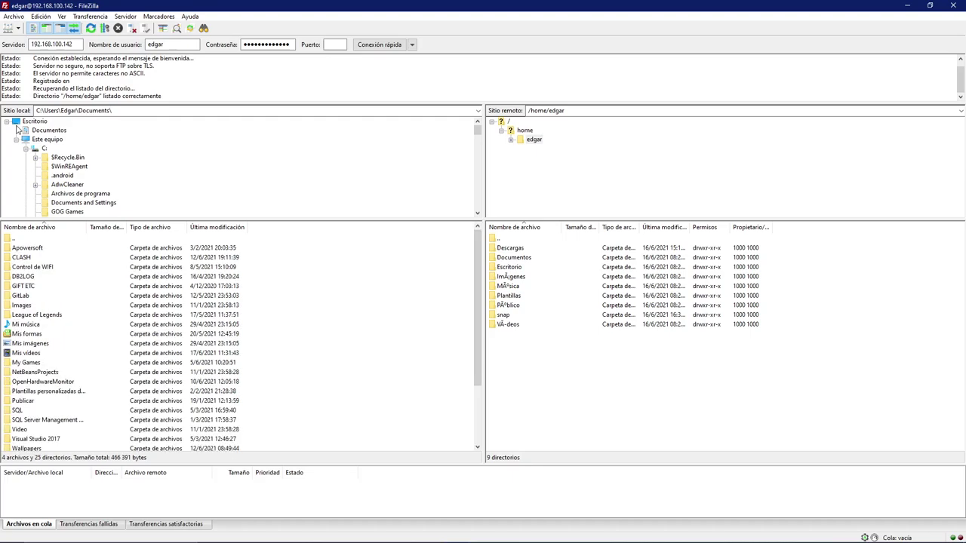
left_click(17, 122)
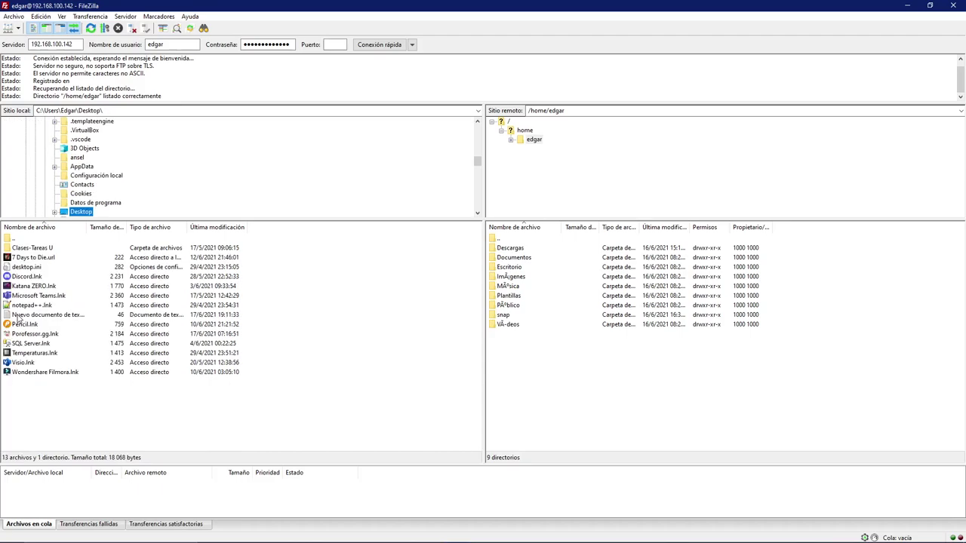
left_click(23, 315)
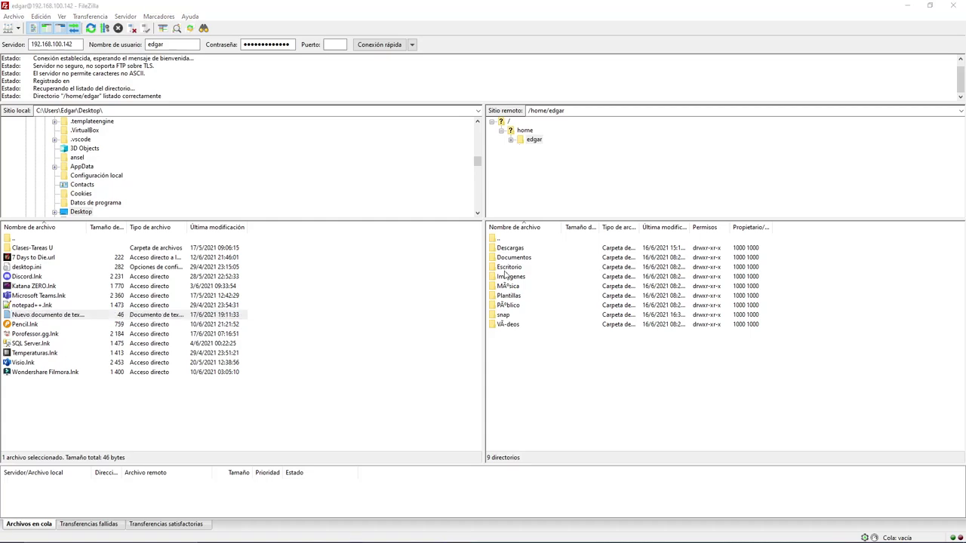
- Open the remote Escritorio folder and upload the text file into it
double_click(506, 268)
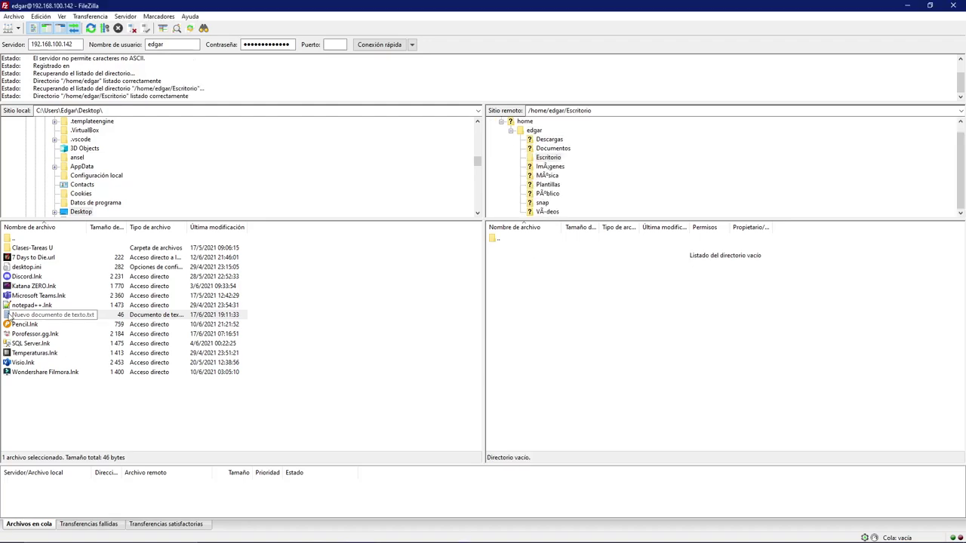
left_click_drag(9, 315, 308, 354)
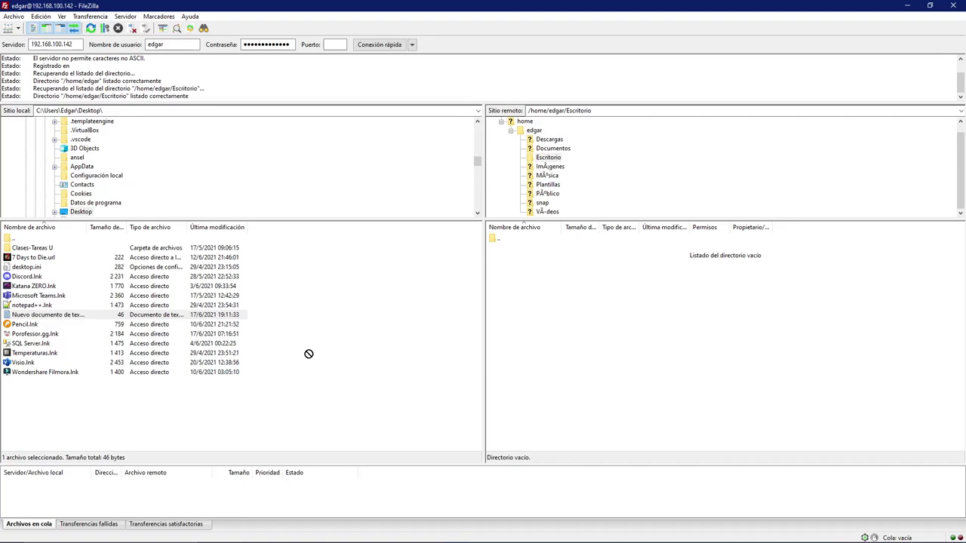
left_click_drag(309, 354, 604, 317)
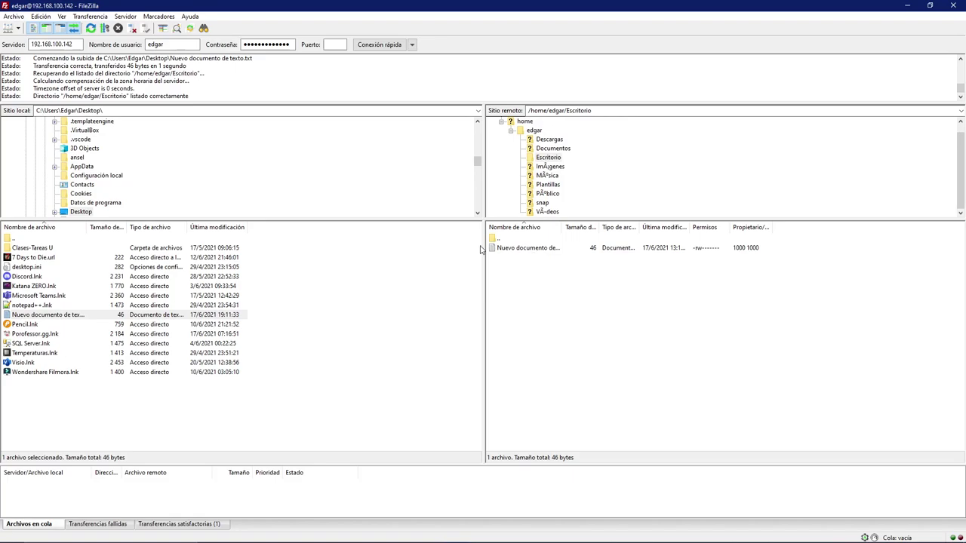
mouse_move(377, 523)
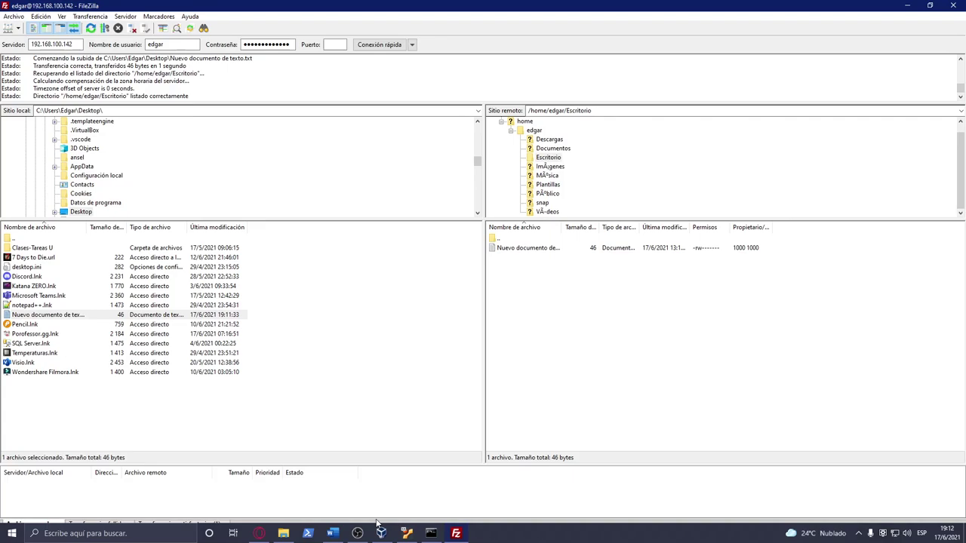
- Open Nuevo documento de texto.txt on the Ubuntu desktop to verify both lines, then minimize the editor
left_click(381, 534)
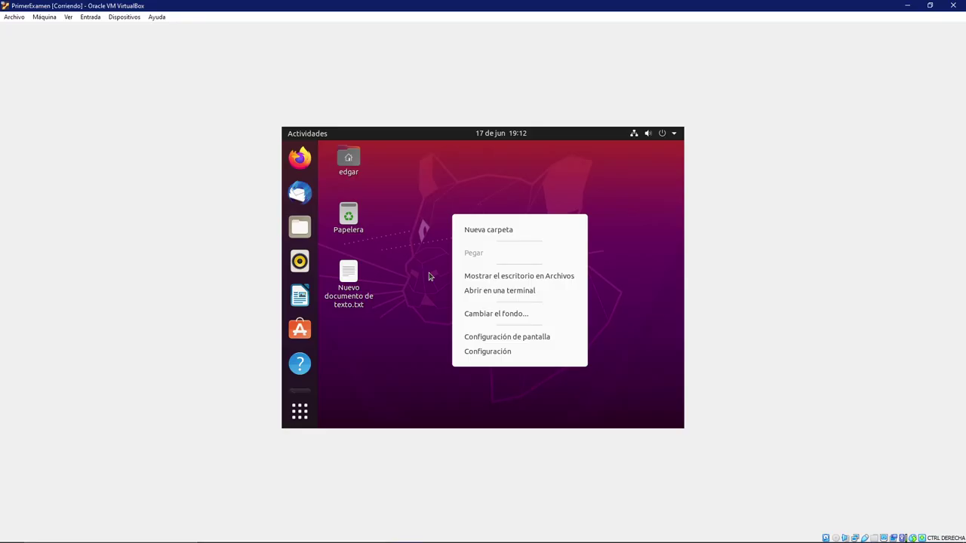
left_click(357, 279)
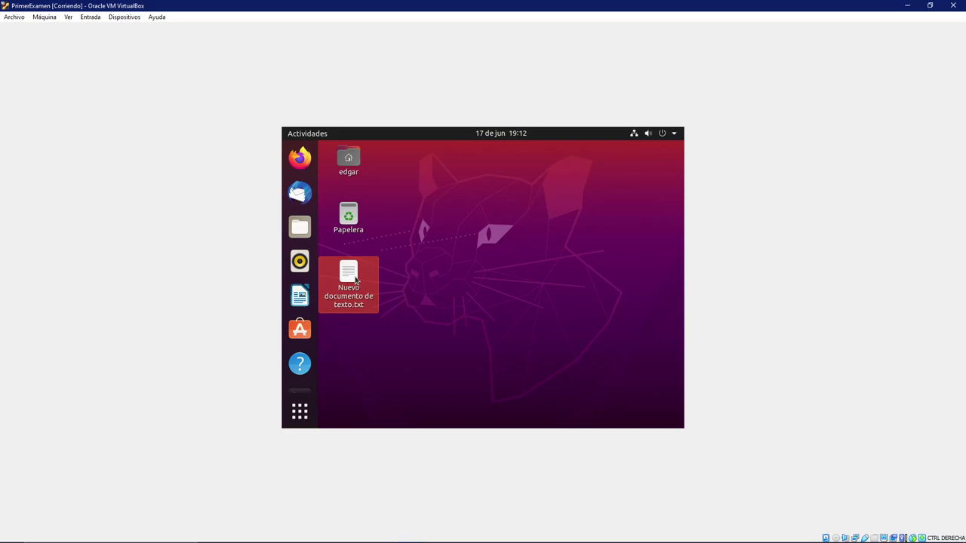
double_click(352, 276)
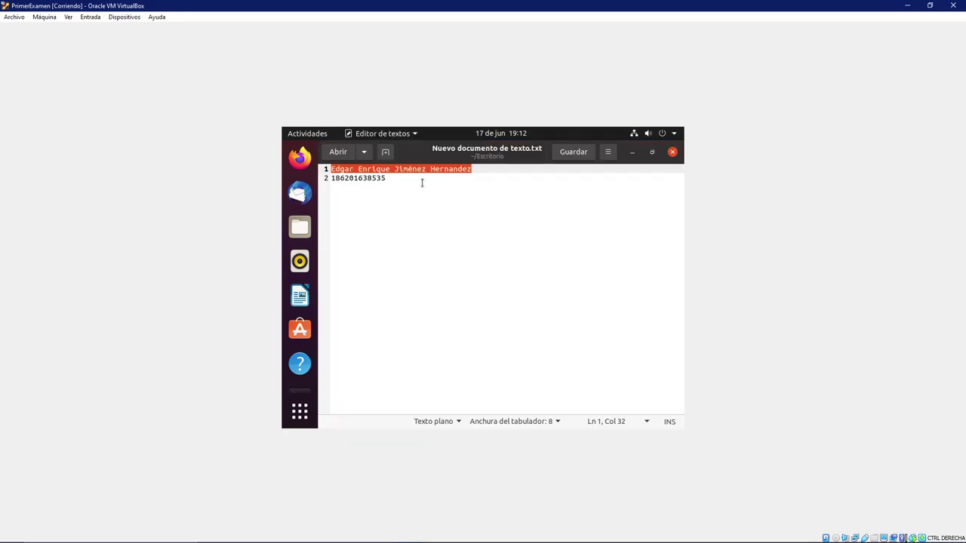
left_click(422, 183)
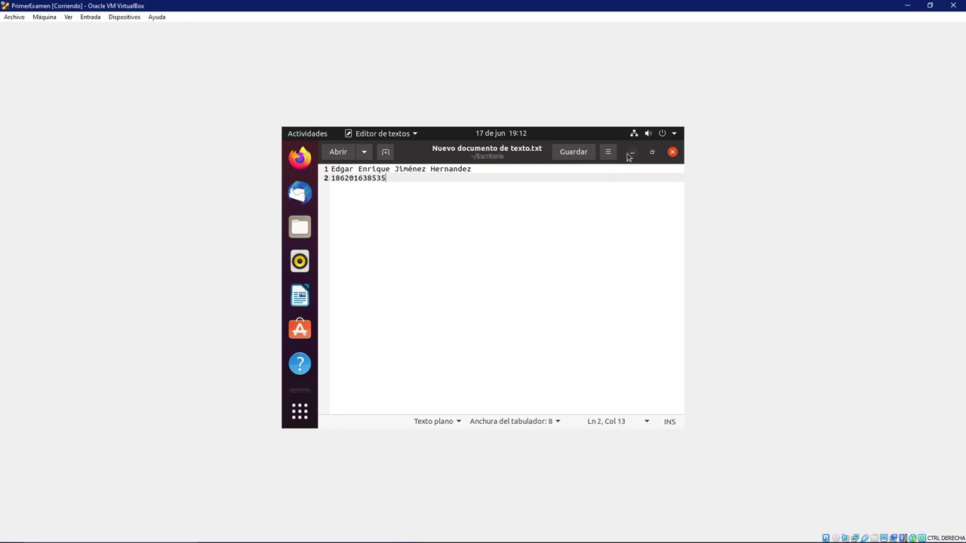
left_click(631, 152)
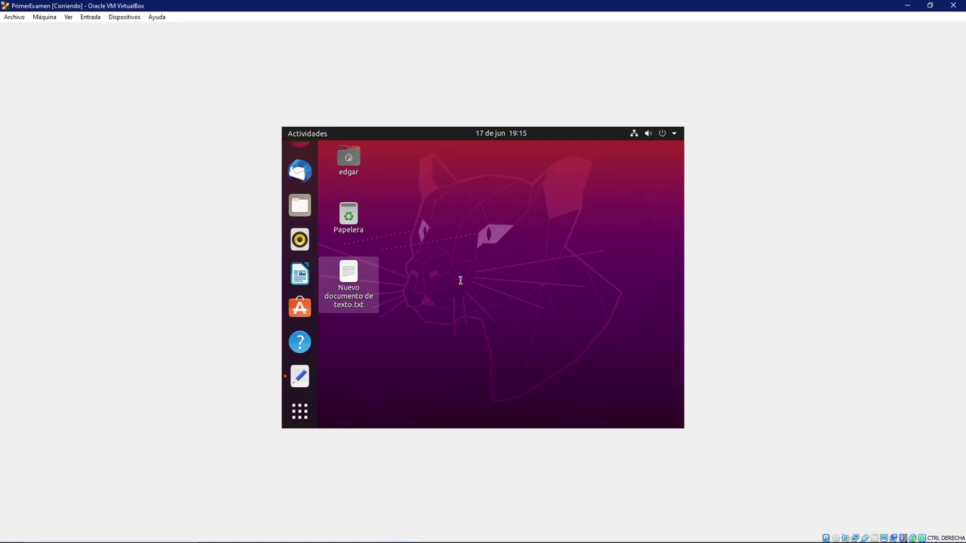
- Open a guest terminal, become root with sudo su, and type apt-get install samba
key("ctrl+alt+t")
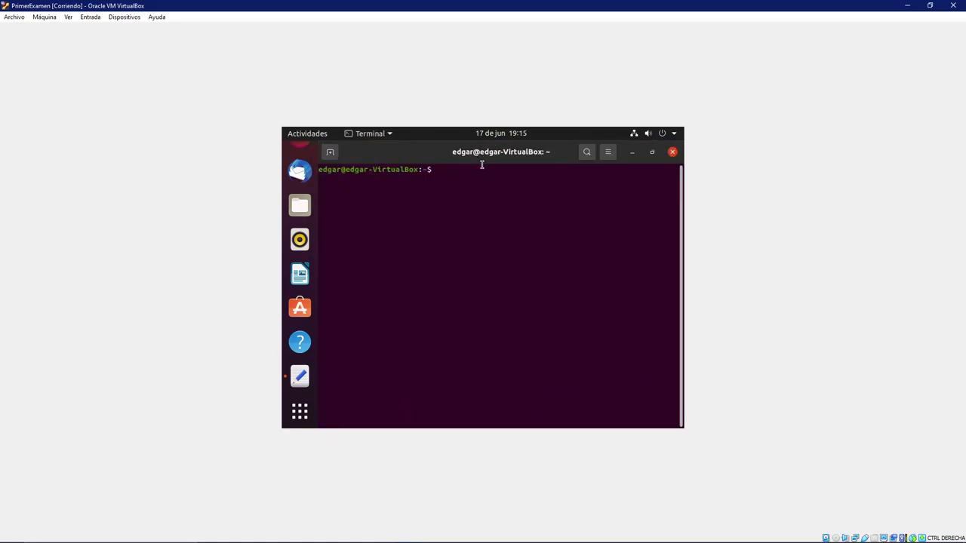
type("sudo su")
key("Return")
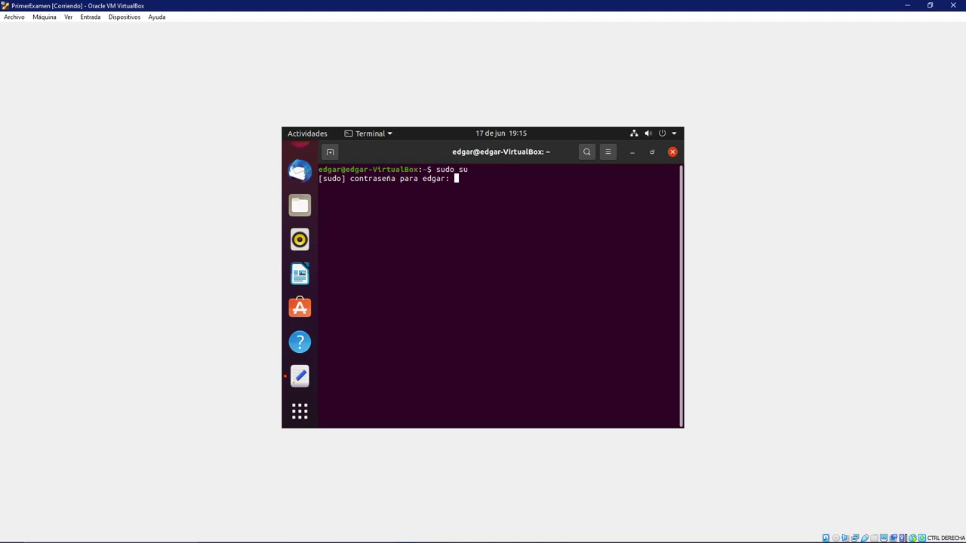
key("Return")
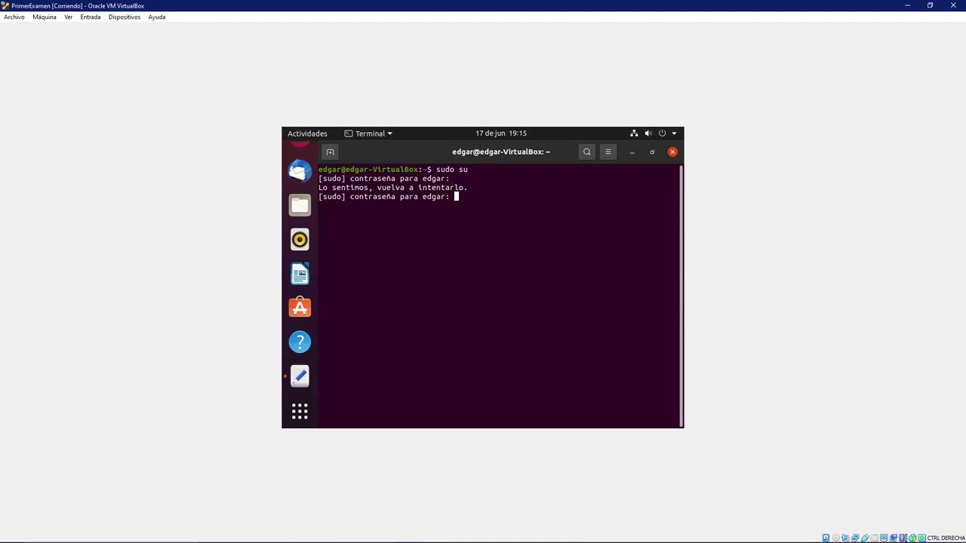
key("Return")
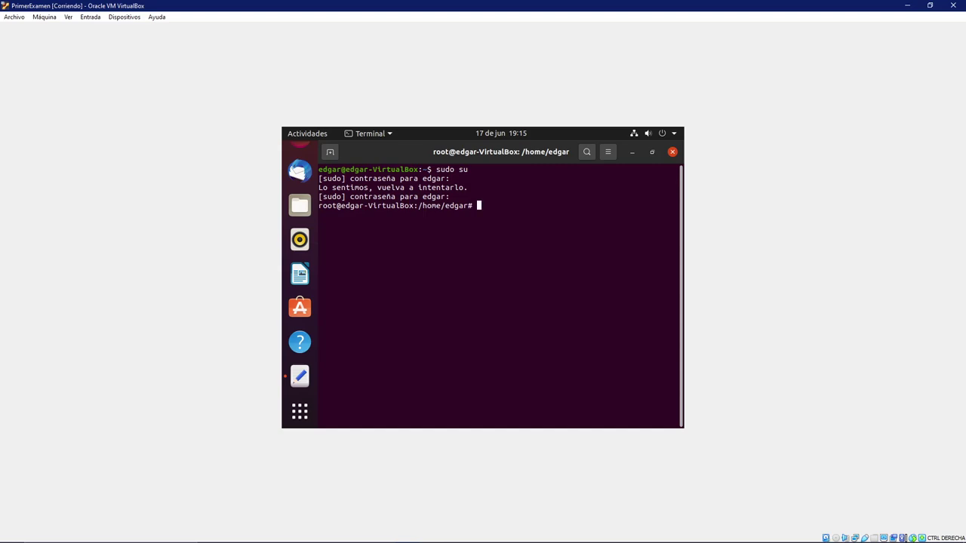
type("apt-get install samba")
- Run the Samba install and confirm downloading the packages with S
key("Return")
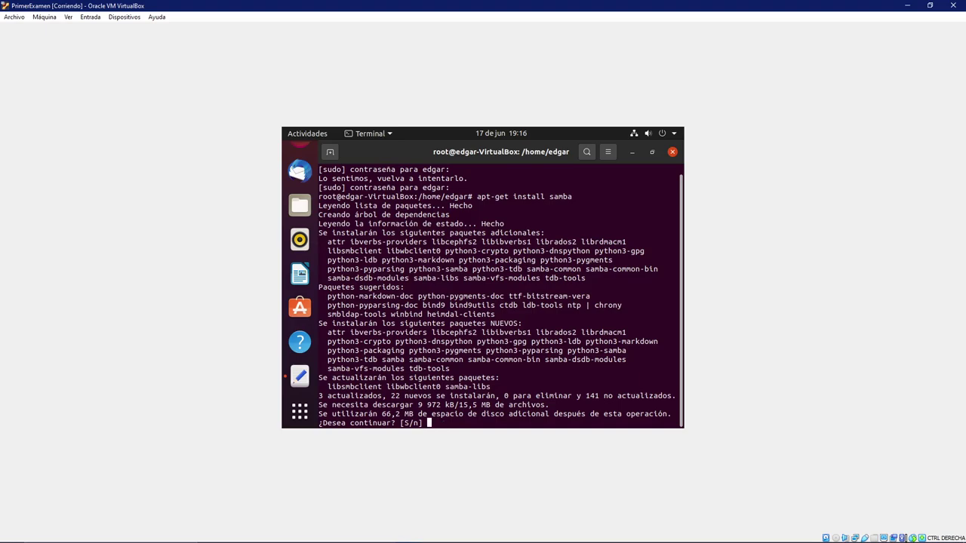
type("S")
key("Return")
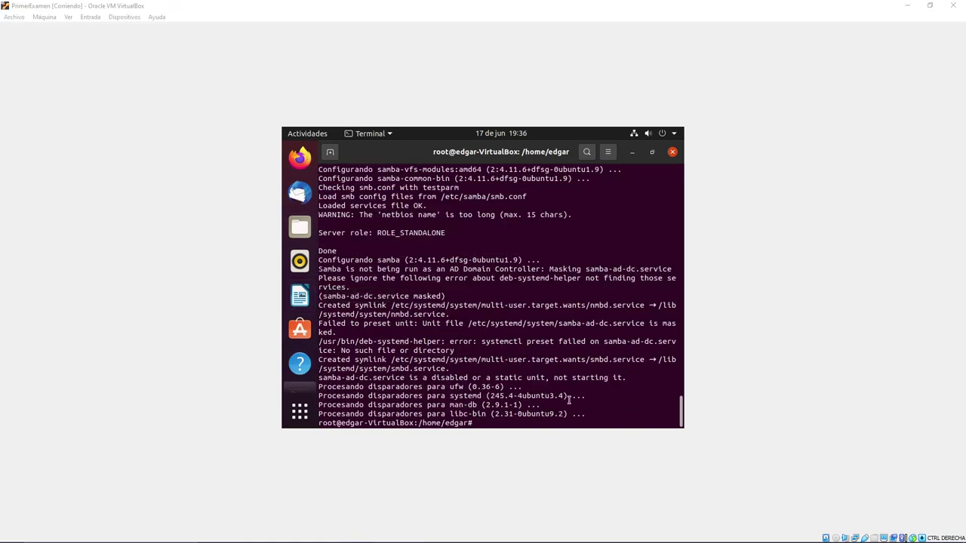
- Clear the terminal and enter the command nano /etc/samba/smb.conf using Tab completion
left_click(514, 443)
type("clear")
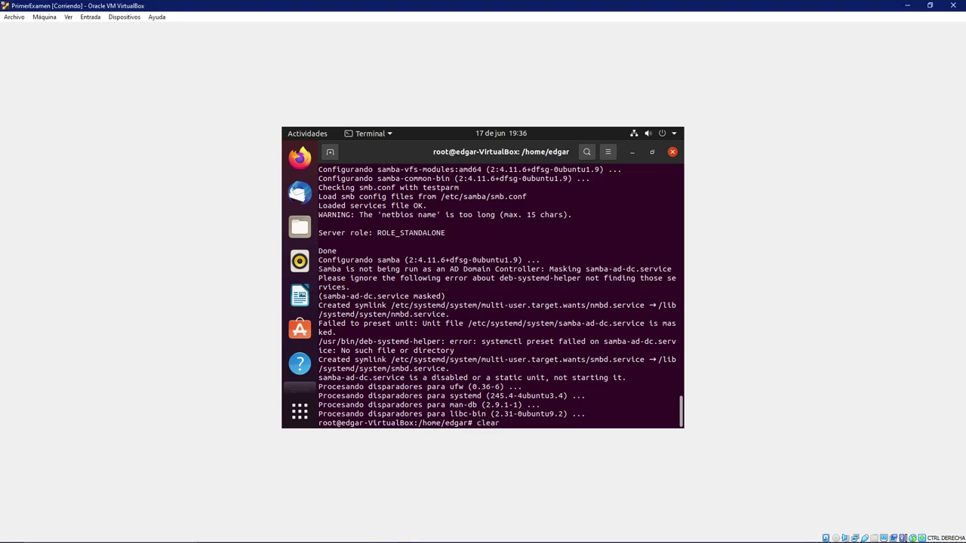
key("Return")
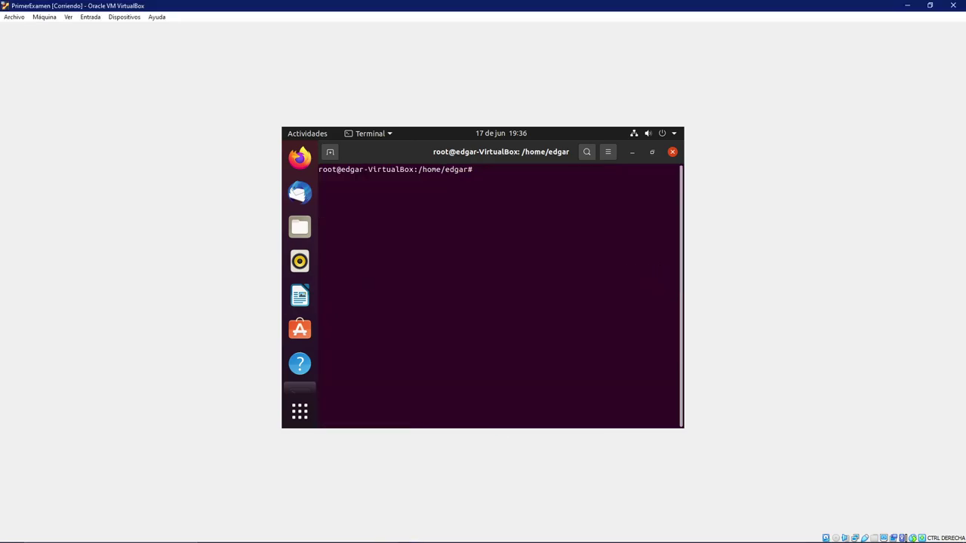
type("nano et")
key("BackSpace")
key("BackSpace")
type("/etc/sa")
key("BackSpace")
type("m")
key("Tab")
type("smb.")
key("Tab")
- Open smb.conf in nano and page down to the share definitions at the end
key("Return")
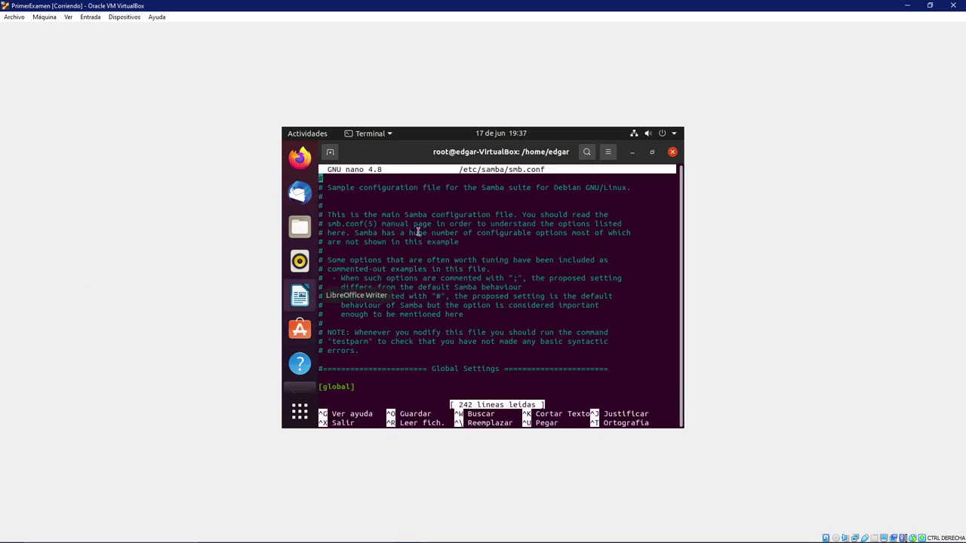
key("Down")
key("Down")
key("Down")
key("Down")
key("Down")
key("Down")
key("Down")
key("Down")
key("Down")
key("Down")
key("Down")
key("Down")
key("Down")
key("Down")
key("Down")
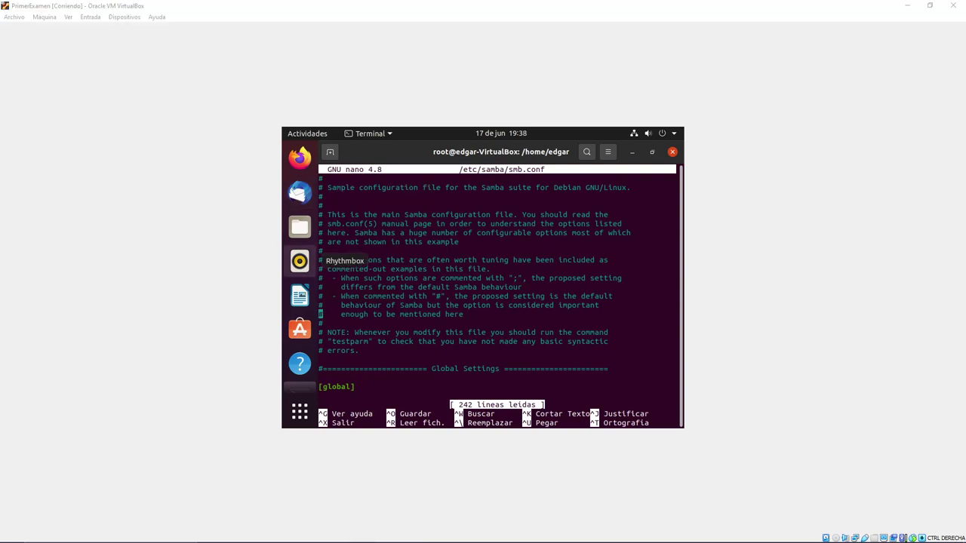
left_click(438, 267)
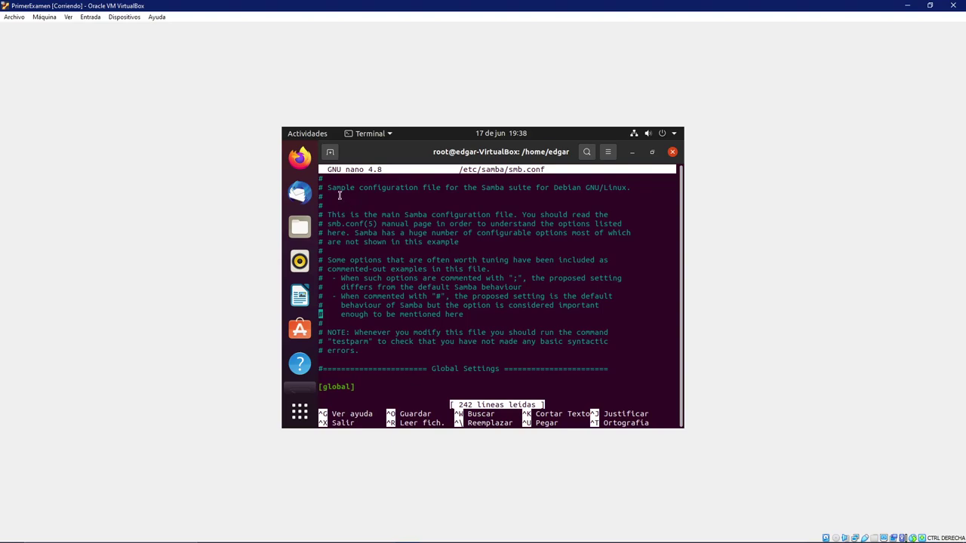
key("Down")
key("Down")
key("Down")
key("Down")
key("Down")
key("Down")
key("Down")
key("Down")
key("Down")
key("Down")
key("Down")
key("Down")
key("Down")
key("Down")
key("Down")
key("Down")
key("Down")
key("Down")
key("Down")
key("Down")
key("Down")
key("Down")
key("Down")
key("Down")
key("Down")
key("Down")
key("Down")
key("Down")
key("Down")
key("Down")
key("Down")
key("Down")
key("Down")
key("Down")
key("Down")
key("Down")
key("Down")
key("Down")
key("Down")
key("Down")
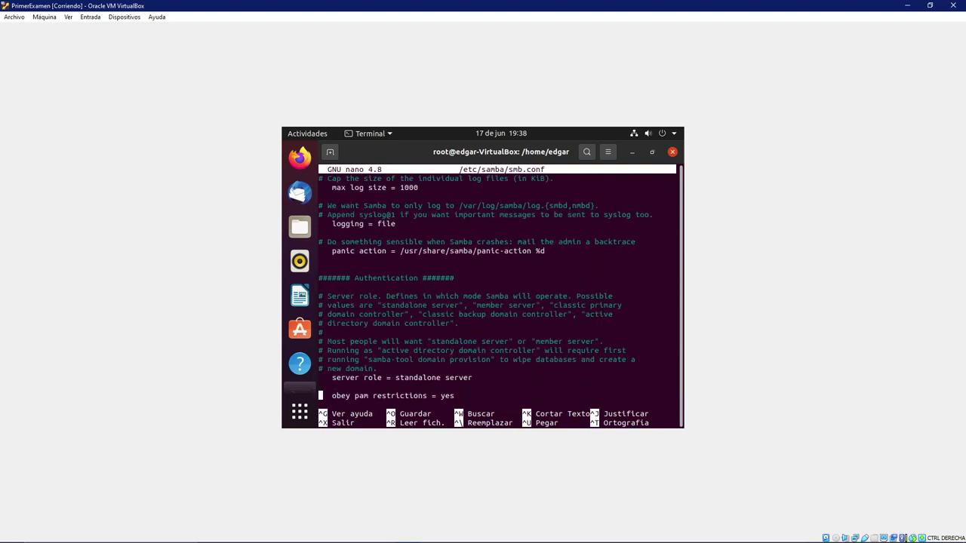
key("Down")
key("Down")
key("Down")
key("Down")
key("Down")
key("Down")
key("Down")
key("Down")
key("Down")
key("Down")
key("Down")
key("Down")
key("Down")
key("Down")
key("Down")
key("Down")
key("Down")
key("Down")
key("Down")
key("Down")
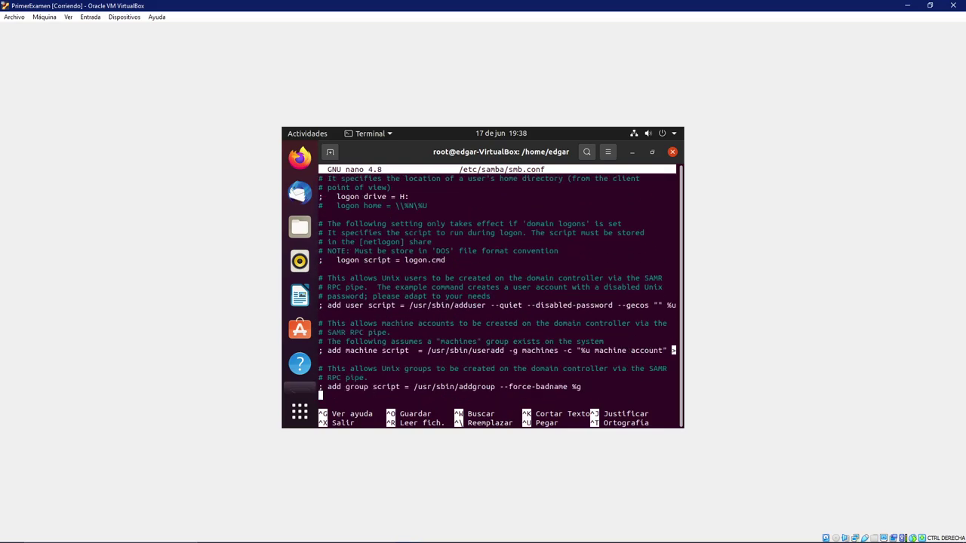
key("Down")
key("Down")
key("Down")
key("Down")
key("Down")
key("Down")
key("Down")
key("Down")
key("Down")
key("Down")
key("Down")
key("Down")
key("Down")
key("Down")
key("Down")
key("Down")
key("Down")
key("Down")
key("Down")
key("Down")
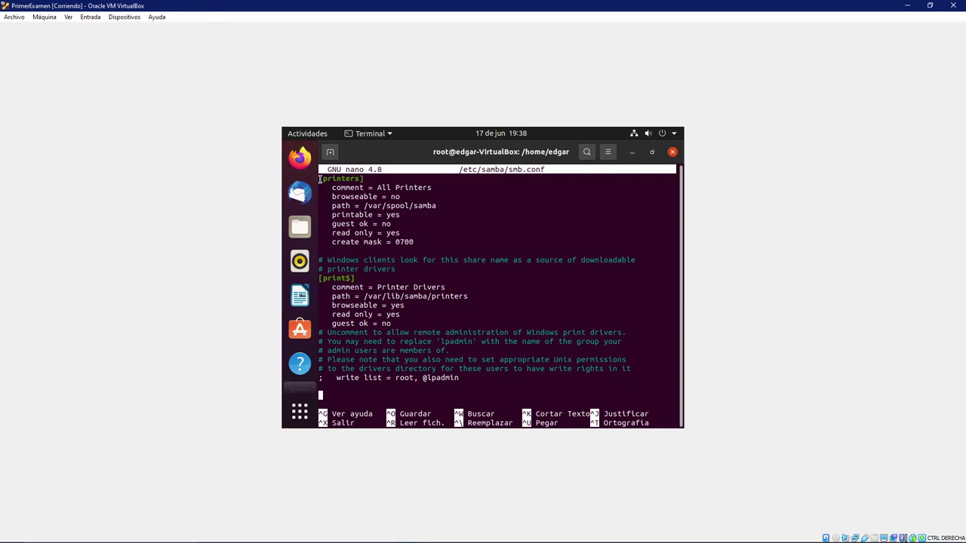
- Copy the [printers] share block and paste a duplicate on the file's last line
left_click_drag(319, 179, 427, 242)
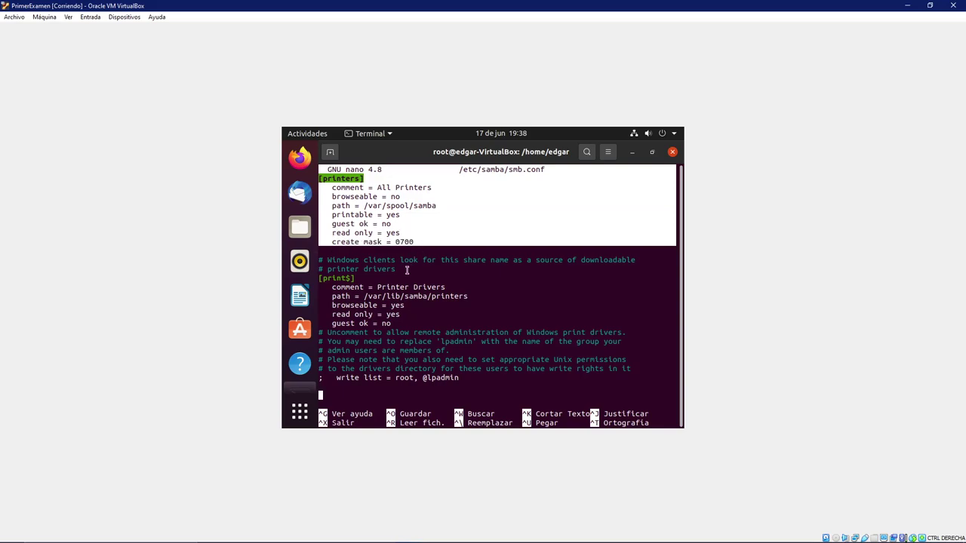
key("ctrl+c")
left_click(329, 397)
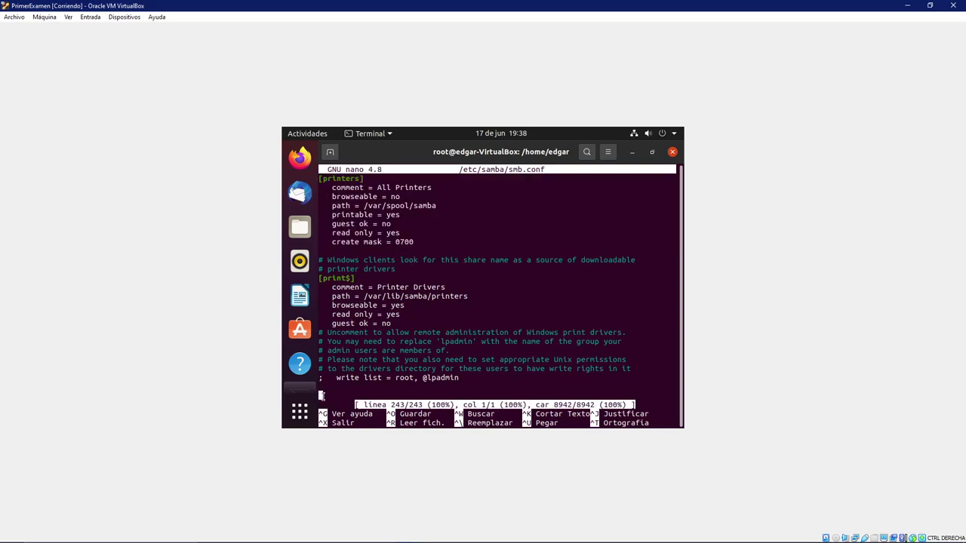
right_click(321, 395)
left_click(347, 325)
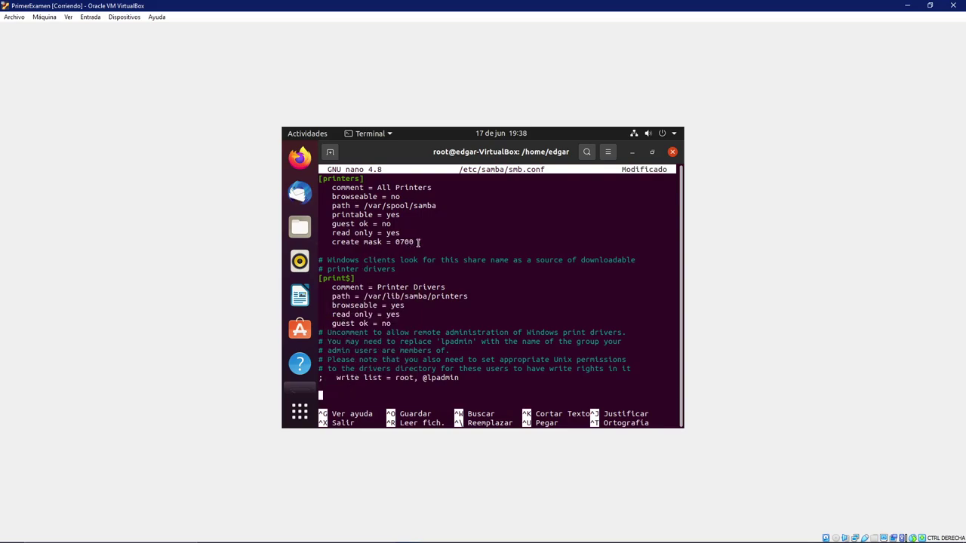
left_click_drag(419, 242, 319, 177)
right_click(329, 183)
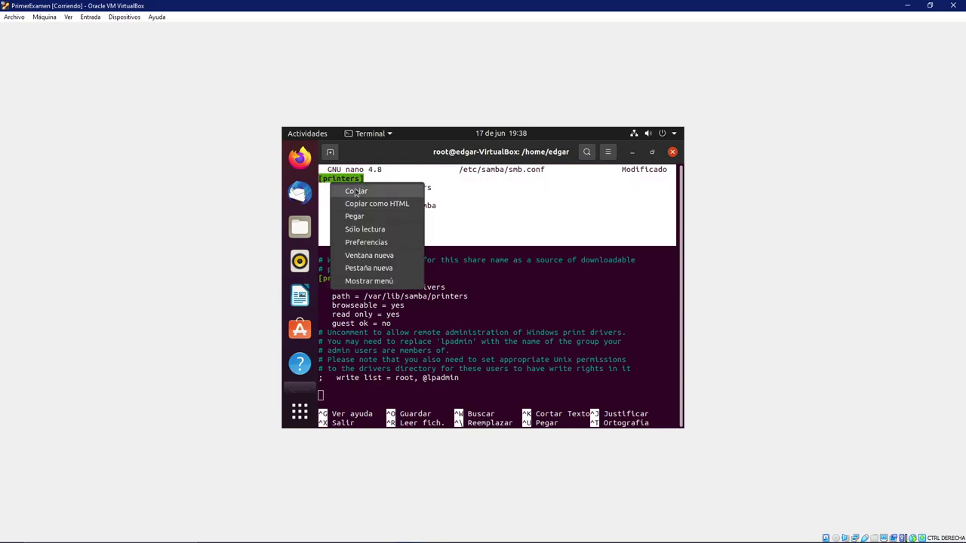
left_click(356, 191)
right_click(322, 397)
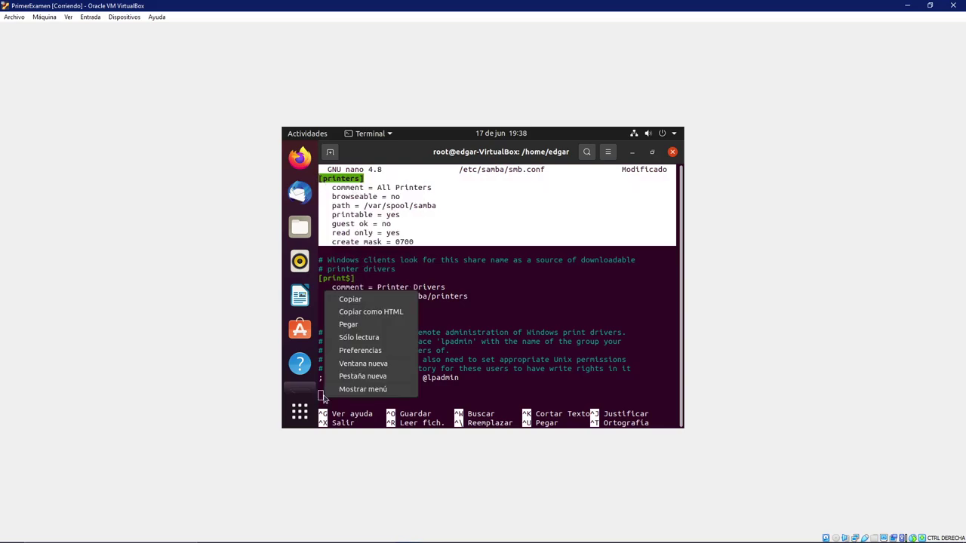
left_click(348, 325)
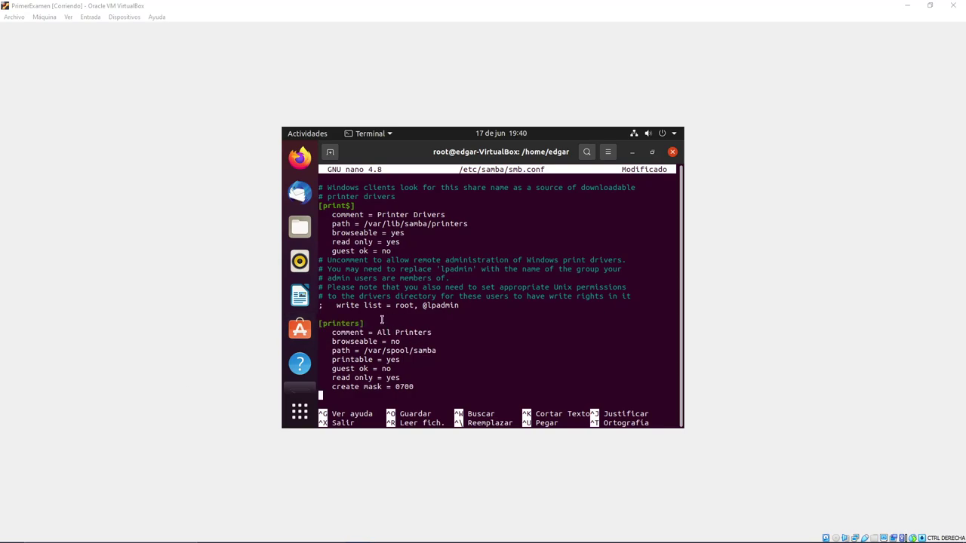
- Rename the pasted section to [compartido] and change its comment to 'Archivos compartidos'
left_click(364, 323)
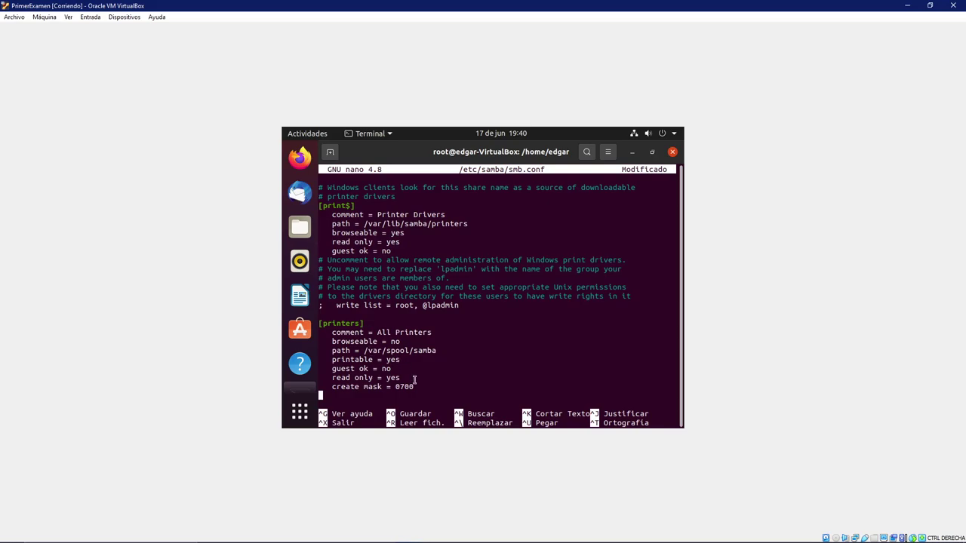
key("Up")
key("Up")
key("Up")
key("Up")
key("Up")
key("Up")
key("Up")
key("Up")
key("Up")
key("Up")
key("Down")
key("Down")
key("Right")
key("Right")
key("Right")
key("Right")
key("Right")
key("Right")
key("Right")
key("Right")
key("Right")
key("BackSpace")
key("BackSpace")
key("BackSpace")
key("BackSpace")
key("BackSpace")
key("BackSpace")
key("BackSpace")
key("BackSpace")
type("compartido")
key("Down")
key("Right")
key("Right")
key("Right")
key("Right")
key("Right")
key("Right")
key("Right")
key("Right")
key("Right")
key("Right")
key("Right")
key("Right")
key("Right")
key("Right")
key("BackSpace")
key("BackSpace")
key("BackSpace")
key("BackSpace")
key("BackSpace")
key("BackSpace")
key("BackSpace")
key("BackSpace")
key("BackSpace")
key("BackSpace")
key("BackSpace")
type("rchib")
key("BackSpace")
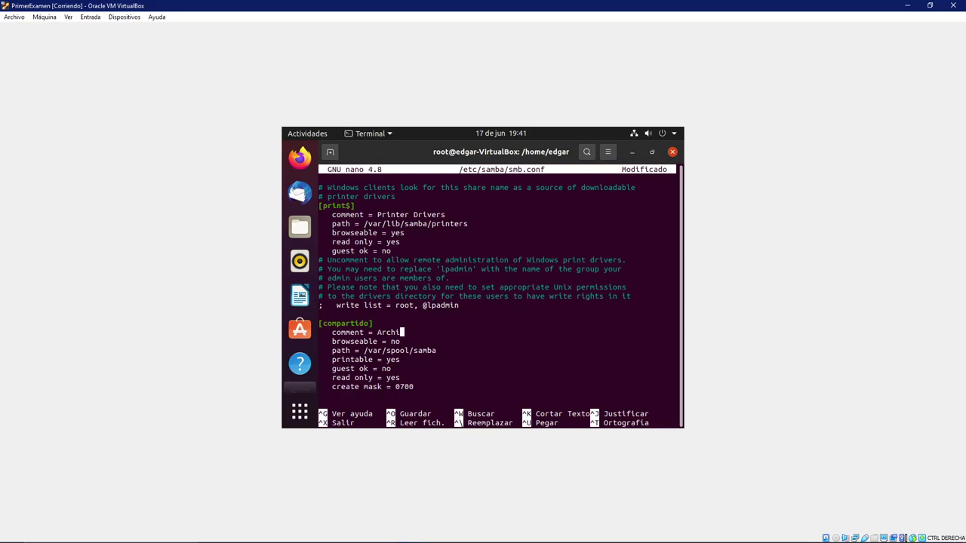
type("vos compartidos")
- Set browseable = yes and change the share path to /home/edgar/compartido
key("Down")
key("BackSpace")
key("BackSpace")
type("yes")
key("Down")
key("Right")
key("Right")
key("Right")
key("Right")
key("Right")
key("Left")
key("Left")
key("Left")
key("Left")
key("Left")
key("Left")
key("Left")
key("Left")
key("Left")
key("Left")
key("BackSpace")
key("BackSpace")
key("BackSpace")
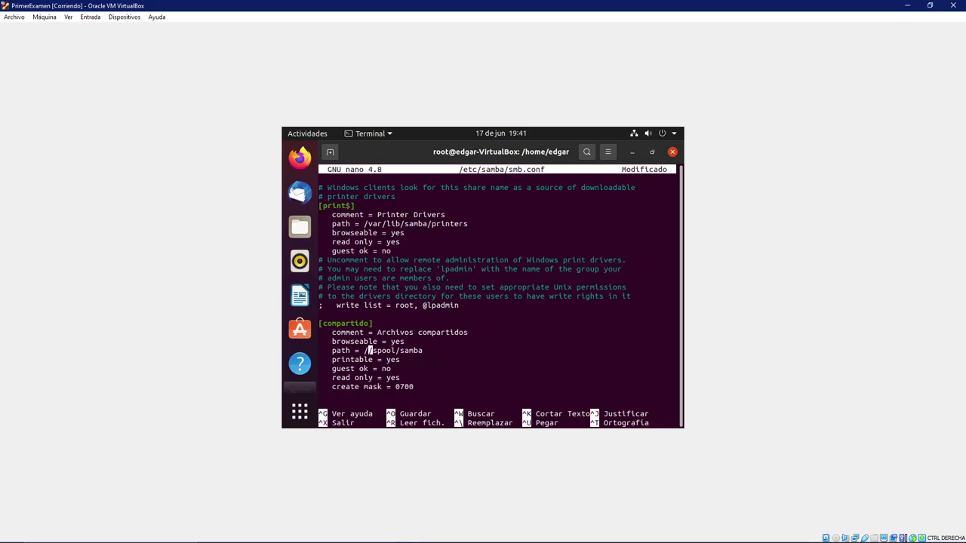
type("home")
key("Right")
key("Right")
key("Right")
key("Right")
key("Right")
key("Right")
key("BackSpace")
key("BackSpace")
key("BackSpace")
key("BackSpace")
key("BackSpace")
type("edgar")
key("Right")
key("Right")
key("Right")
key("Right")
key("Right")
key("Right")
key("BackSpace")
key("BackSpace")
key("BackSpace")
key("BackSpace")
key("BackSpace")
type("compartido")
key("Right")
key("Right")
key("Up")
key("Up")
key("Right")
key("Right")
key("Down")
key("Right")
key("Right")
key("Right")
key("Right")
key("Right")
key("Right")
key("Right")
key("Right")
key("Right")
key("Right")
key("Right")
key("Right")
key("Right")
key("Right")
key("Right")
- Remove the printable line, set guest ok = yes, read only = no, and create mask 0777
key("BackSpace")
key("BackSpace")
key("BackSpace")
key("BackSpace")
key("BackSpace")
key("BackSpace")
key("BackSpace")
key("BackSpace")
key("BackSpace")
key("BackSpace")
key("BackSpace")
key("BackSpace")
key("BackSpace")
key("BackSpace")
key("BackSpace")
key("BackSpace")
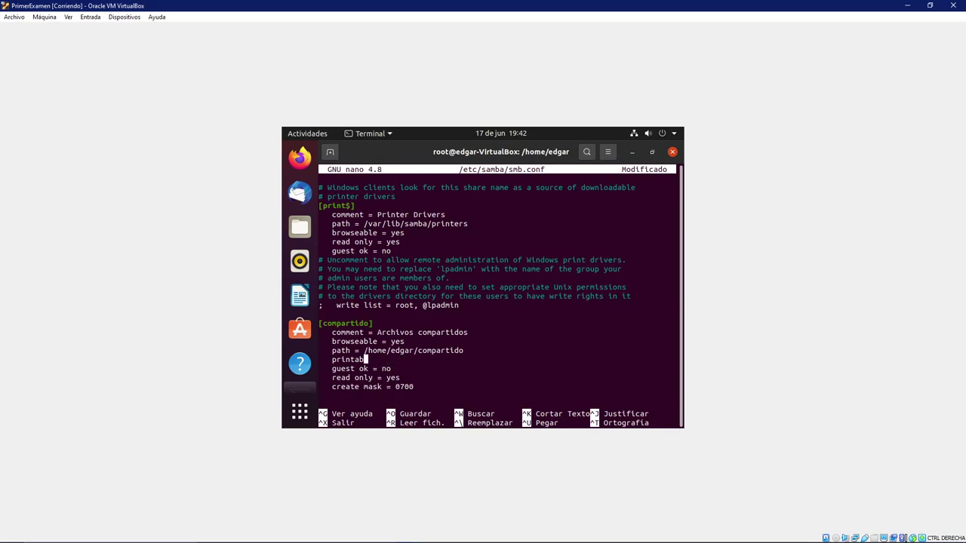
key("BackSpace")
key("BackSpace")
key("BackSpace")
key("Down")
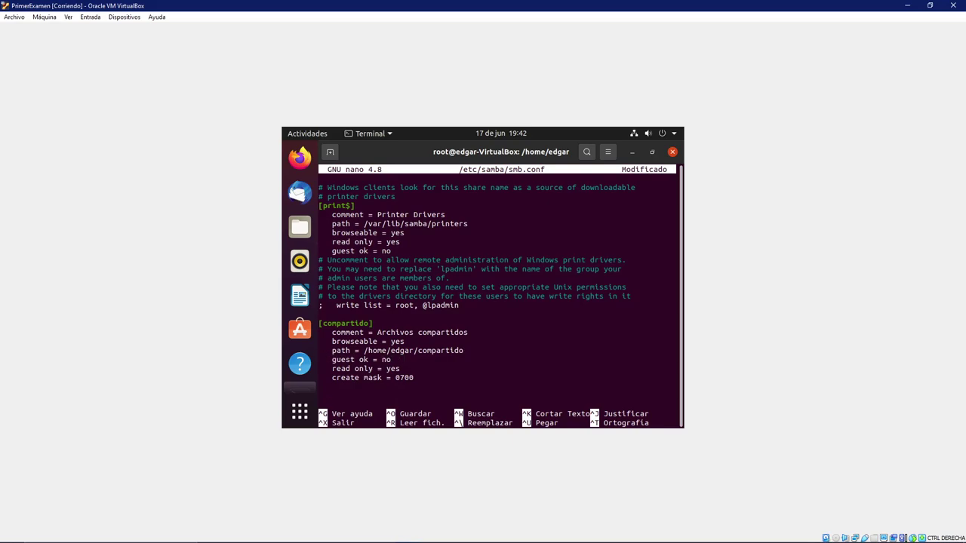
key("BackSpace")
key("BackSpace")
type("yes")
key("Down")
key("BackSpace")
key("BackSpace")
type("no")
key("Down")
key("Right")
key("Right")
key("BackSpace")
key("BackSpace")
type("77")
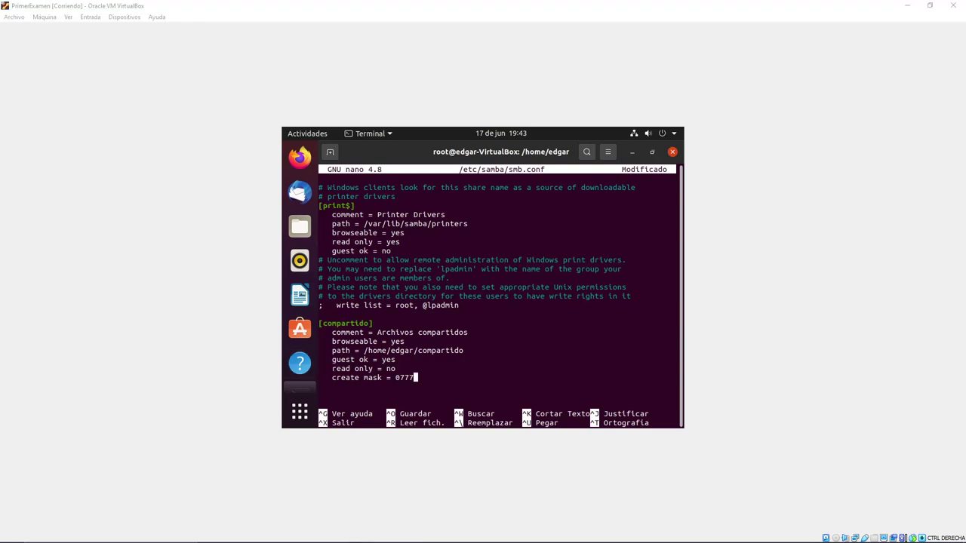
- Save smb.conf and exit nano
left_click(459, 369)
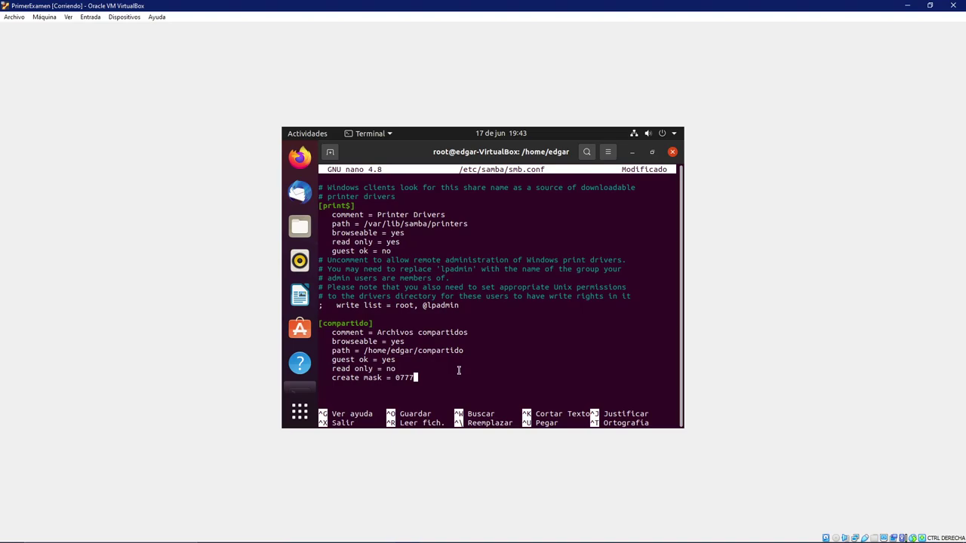
key("ctrl+o")
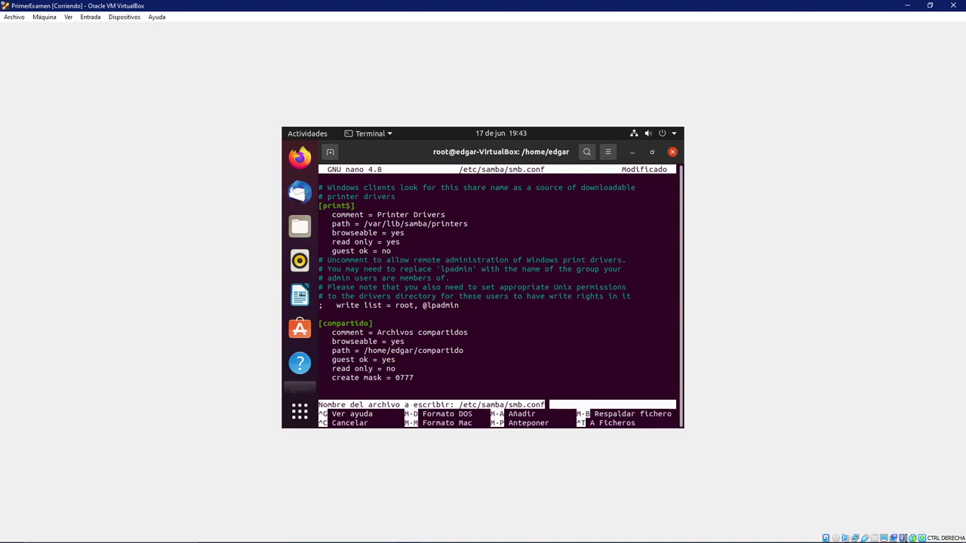
key("Return")
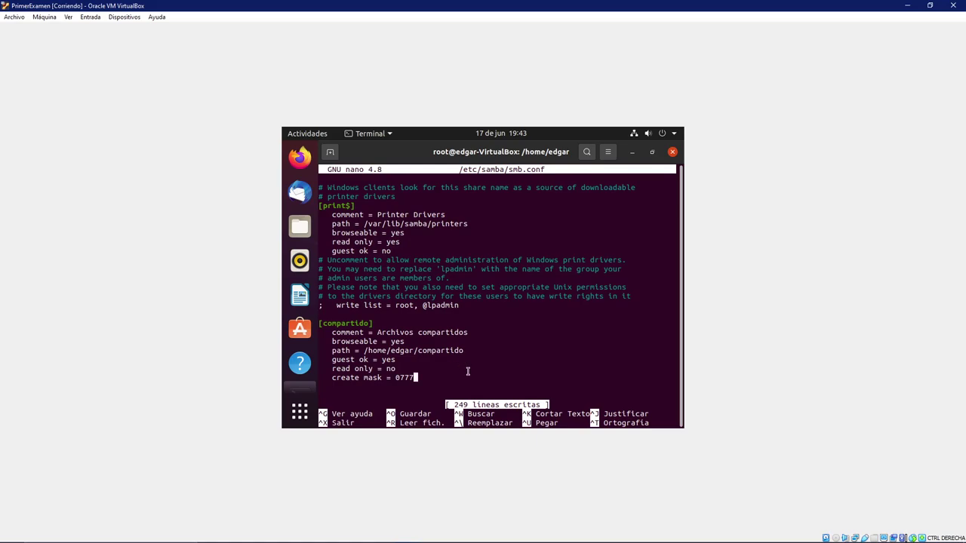
key("ctrl+x")
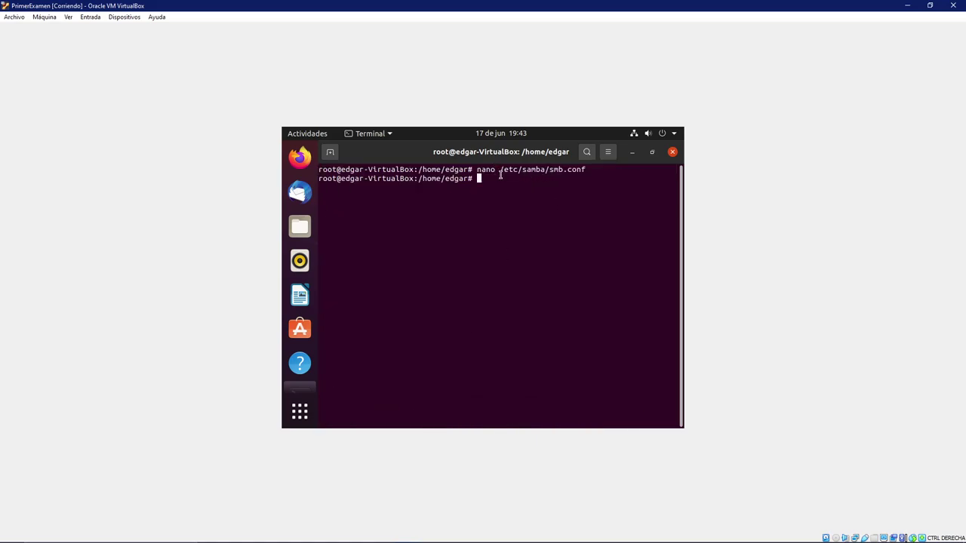
- Create the compartido folder in the home directory and confirm it with ls
type("clear")
key("Return")
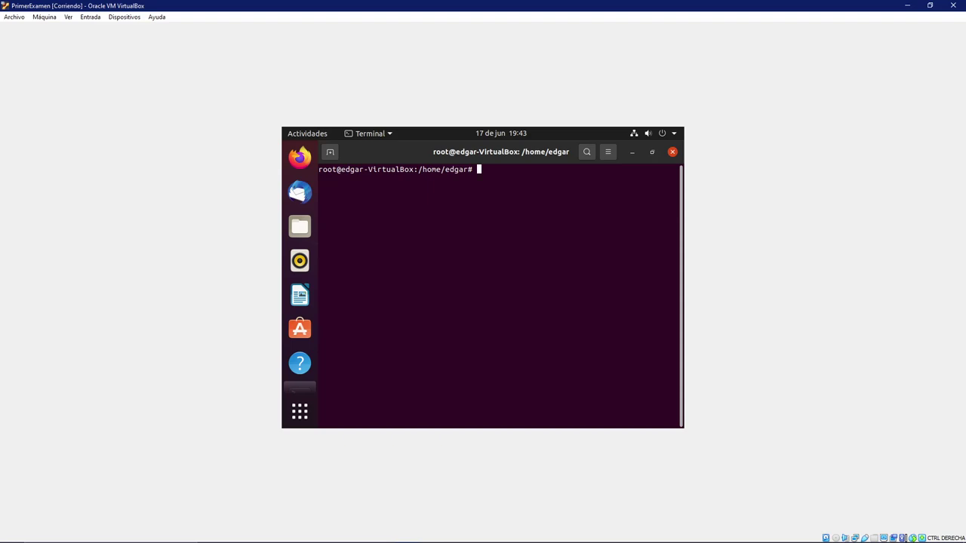
type("ls")
key("Return")
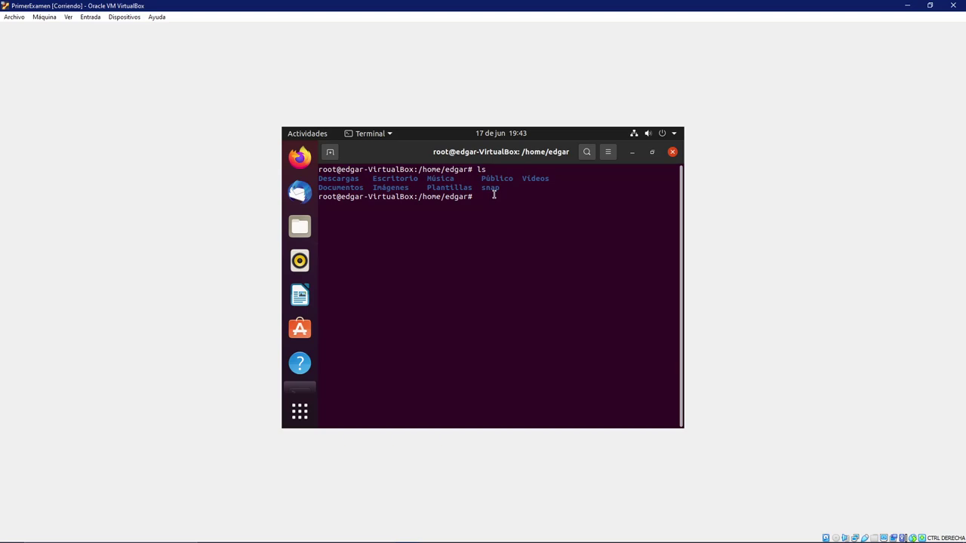
type("mkdir compartido")
key("Return")
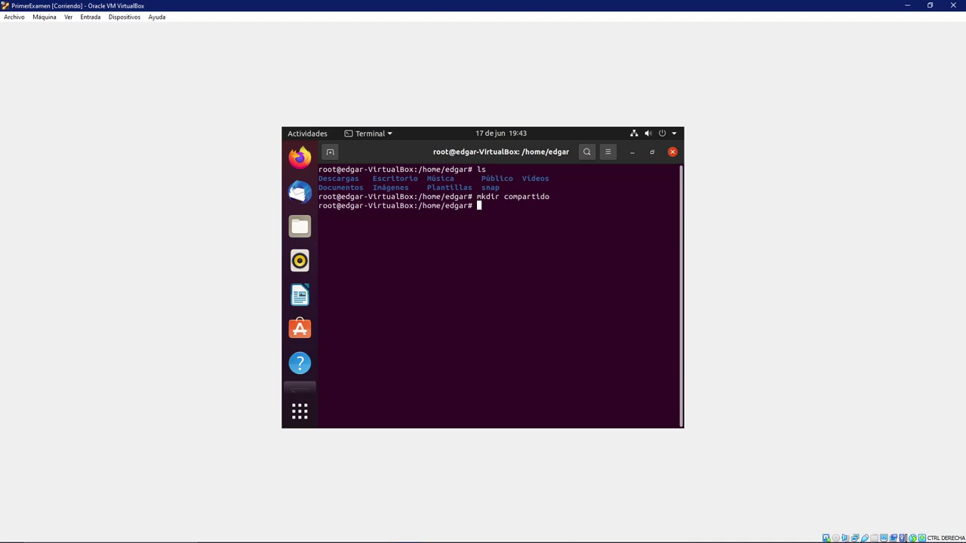
type("ls")
key("Return")
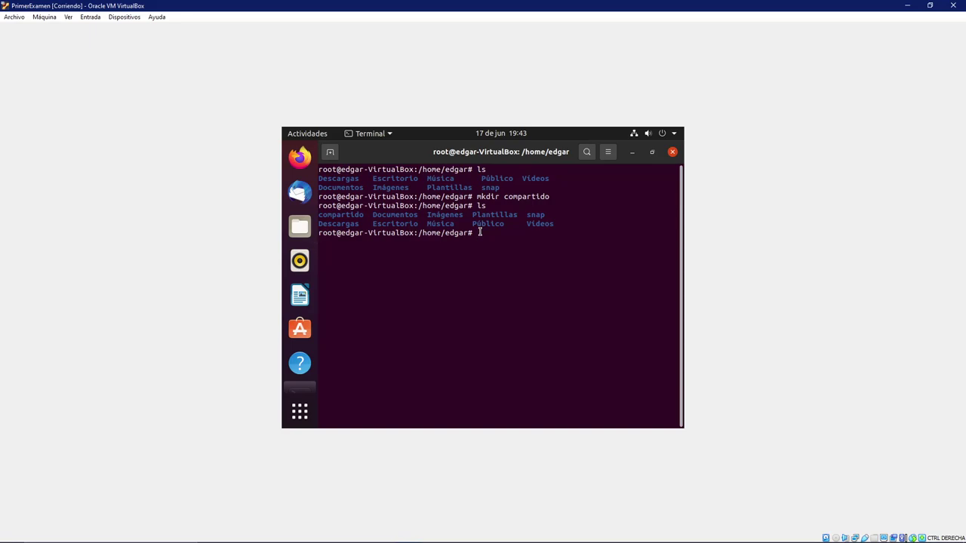
- Apply chmod 777 to compartido/ and list the home folder again
type("chmod 777 compartido")
key("Tab")
key("Return")
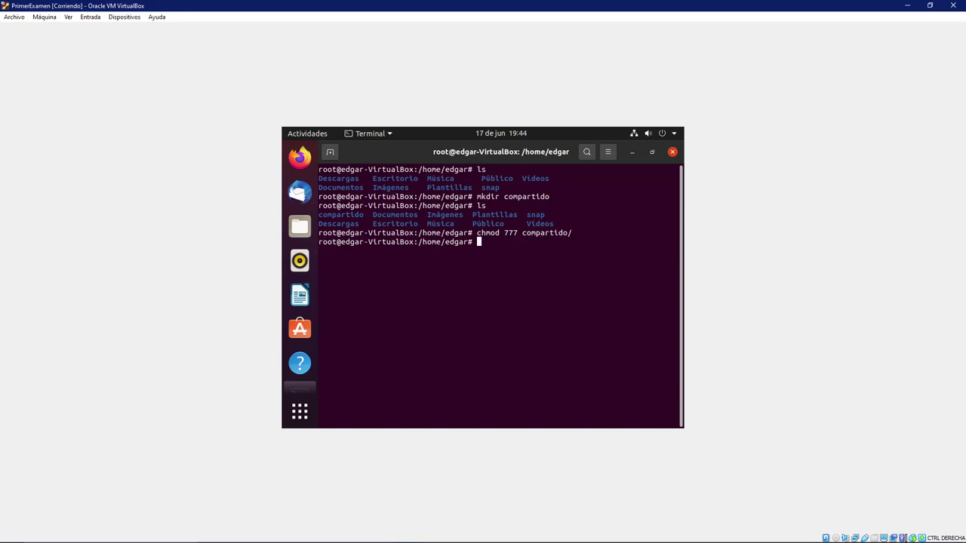
type("ls")
key("Return")
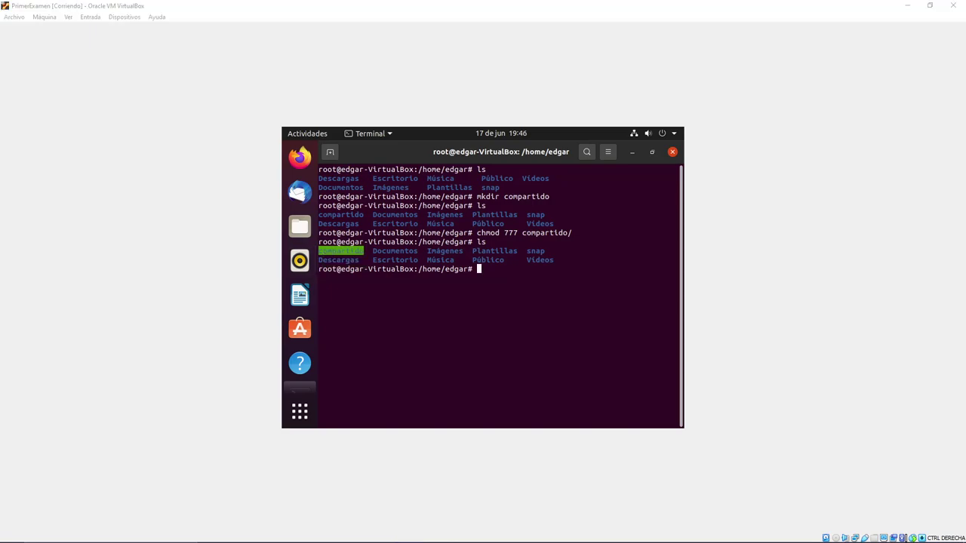
left_click(468, 354)
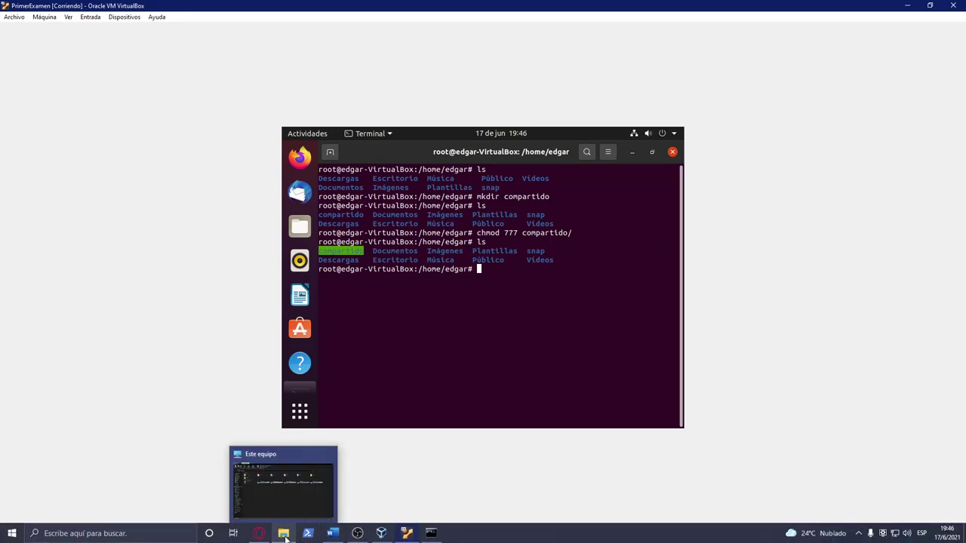
- Map \\192.168.100.142\compartido as network drive Z: from This PC in File Explorer
left_click(283, 533)
right_click(238, 304)
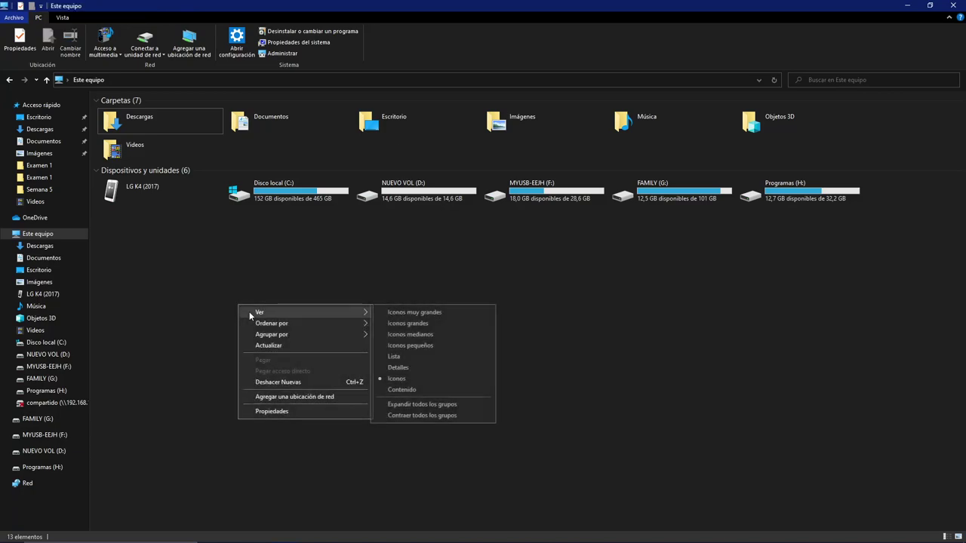
left_click(294, 346)
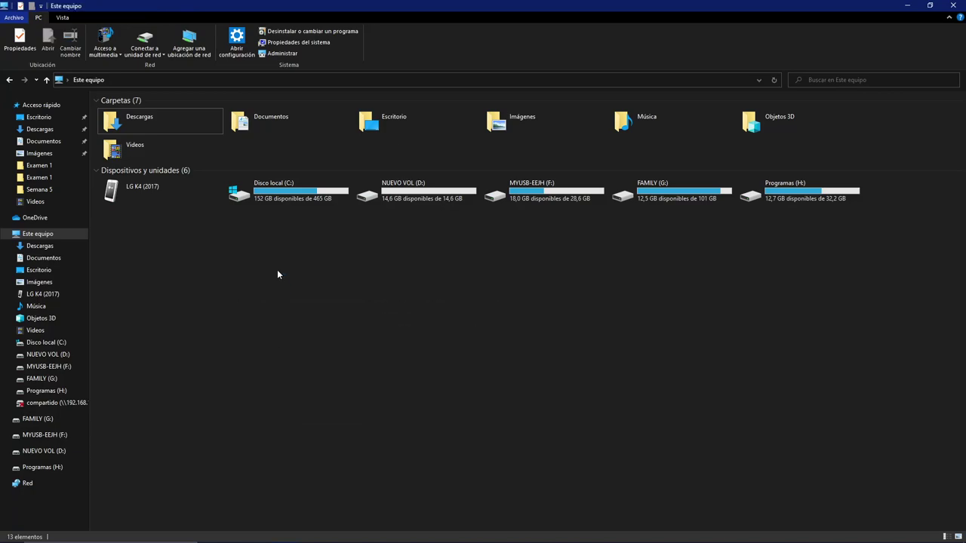
left_click(145, 57)
left_click(162, 68)
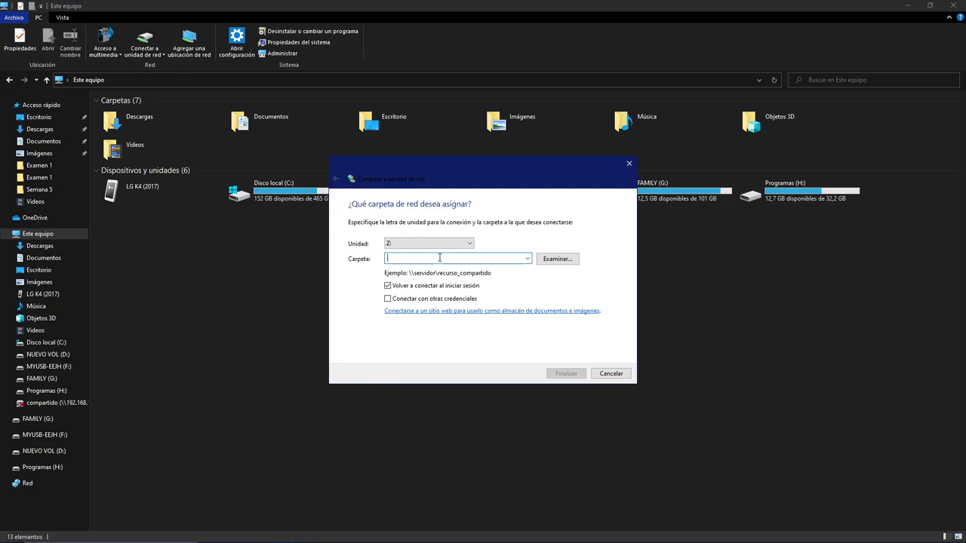
type("\\")
key("BackSpace")
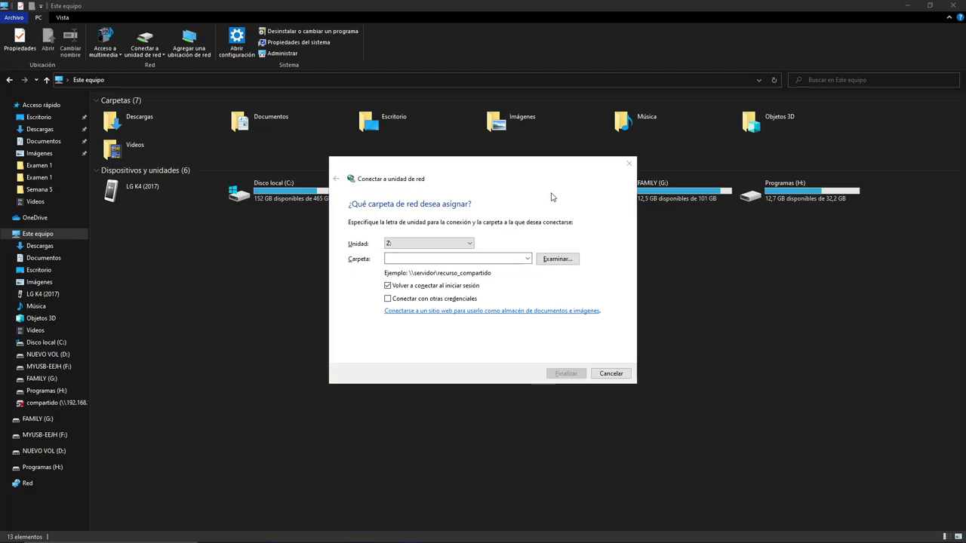
left_click(414, 259)
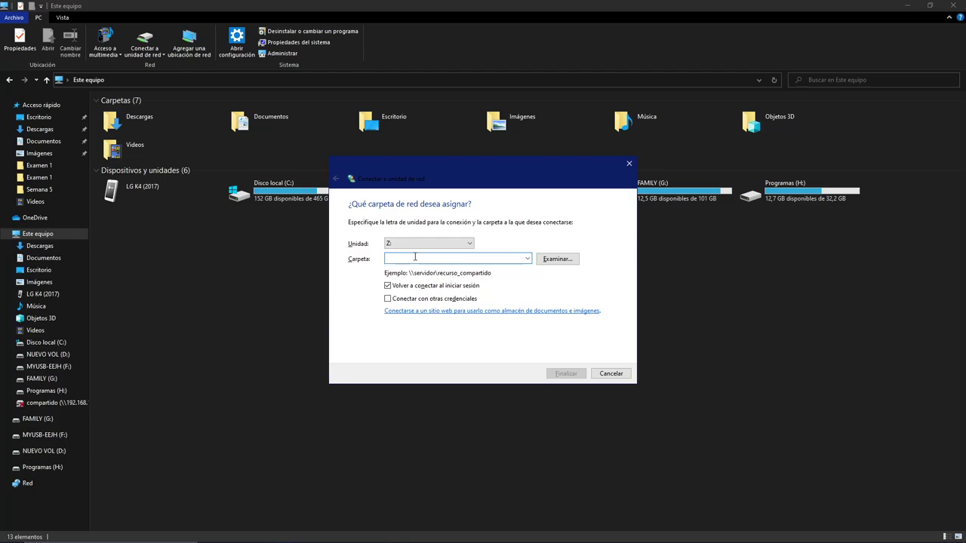
type("\\\\")
type("192")
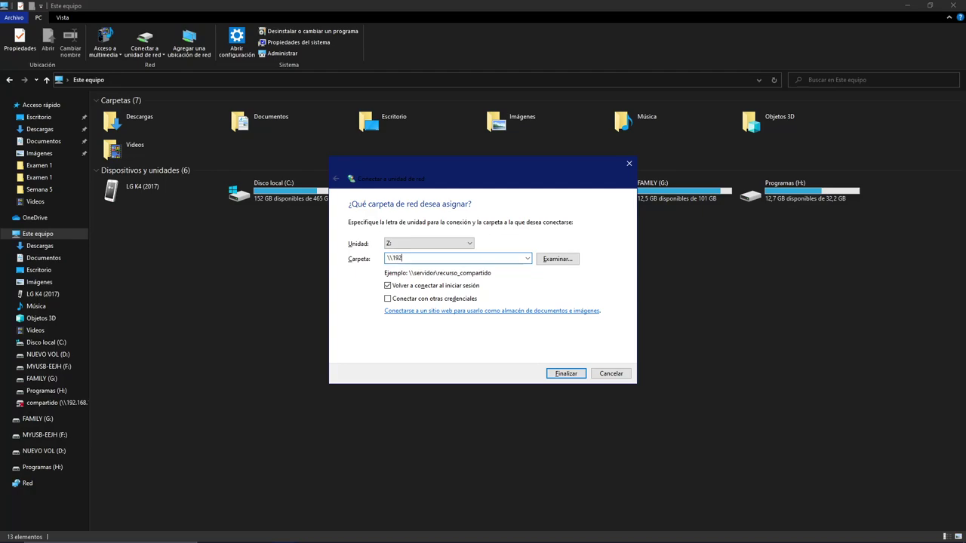
type(".168.100.142\\compartido")
key("Return")
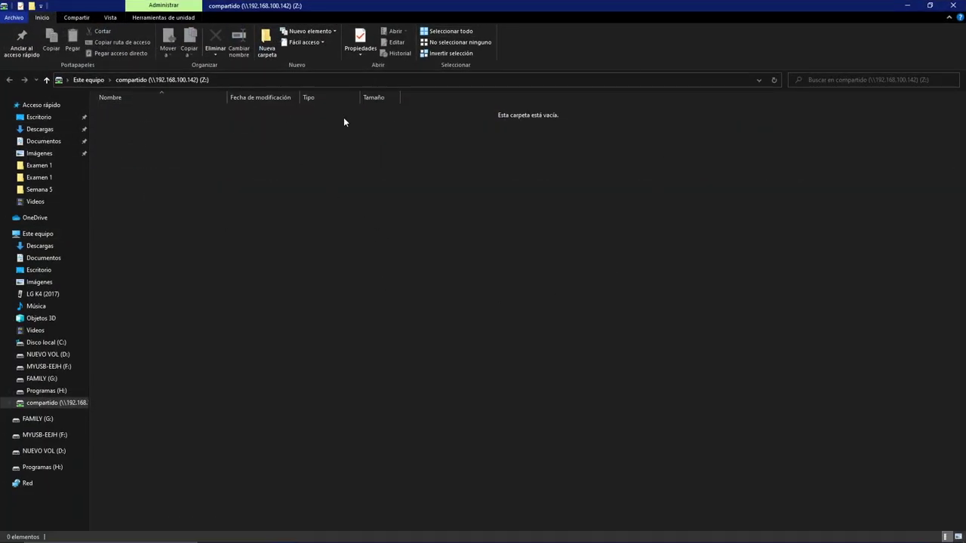
- Refresh the empty Z: drive view, then return to the Ubuntu VM
right_click(378, 200)
left_click(422, 242)
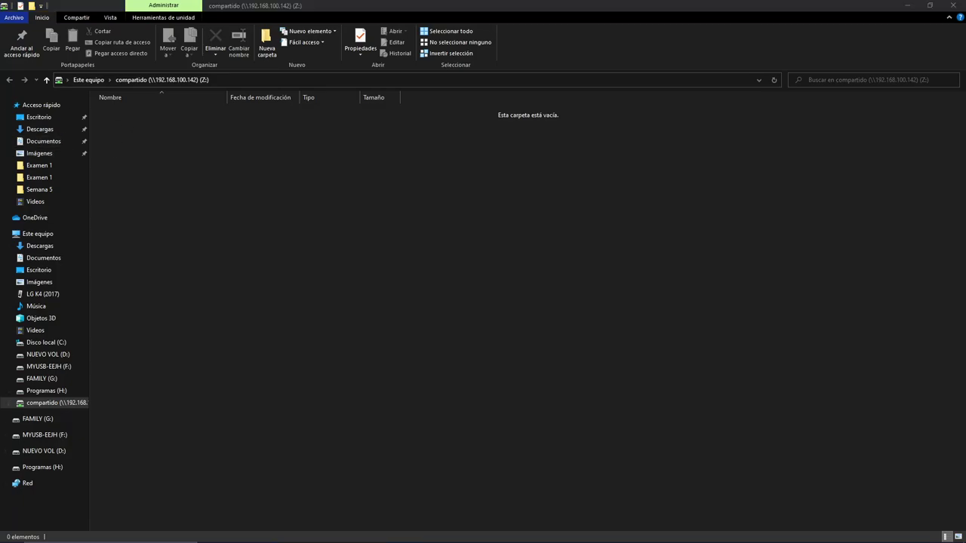
key("alt+Tab")
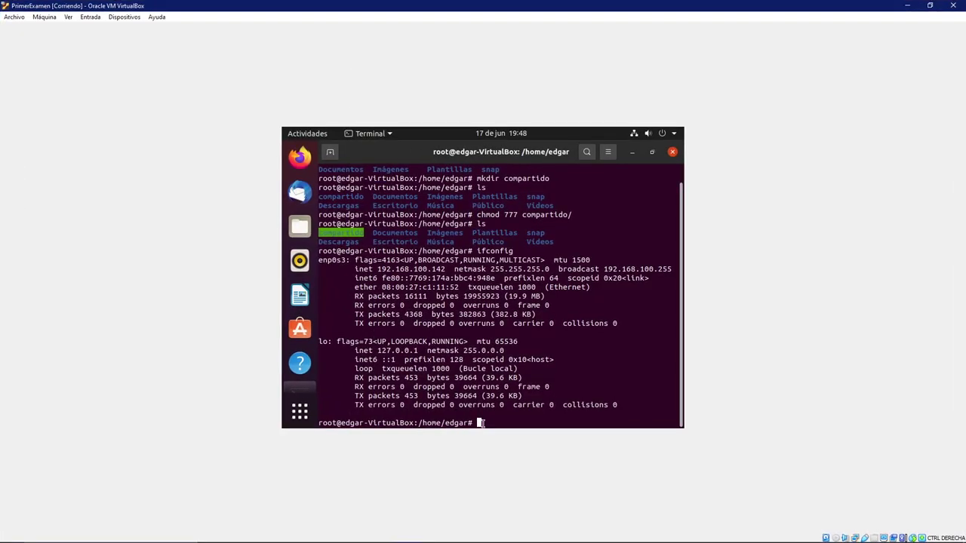
- Clear the terminal, cd into compartido, list its empty contents, then return to File Explorer
type("clear")
key("Return")
type("cd comp")
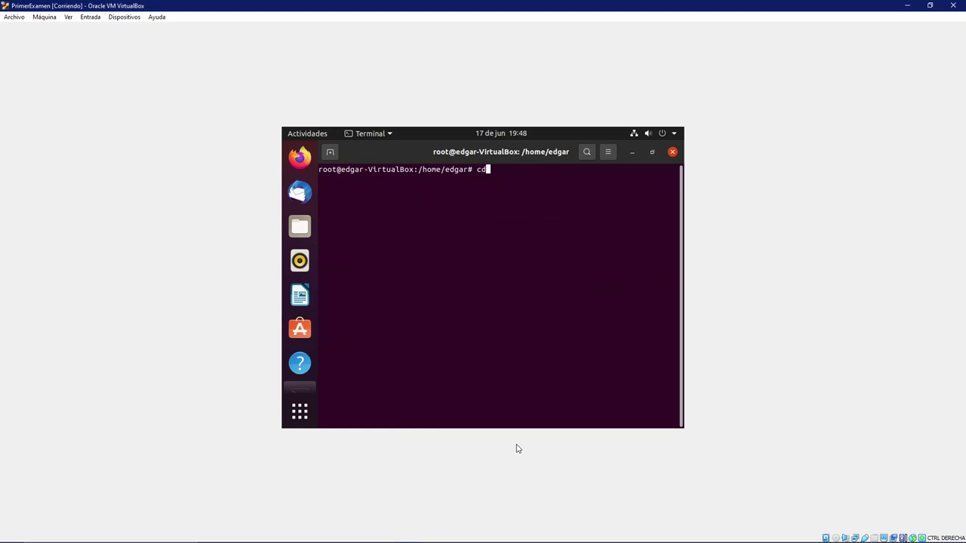
key("Tab")
key("Return")
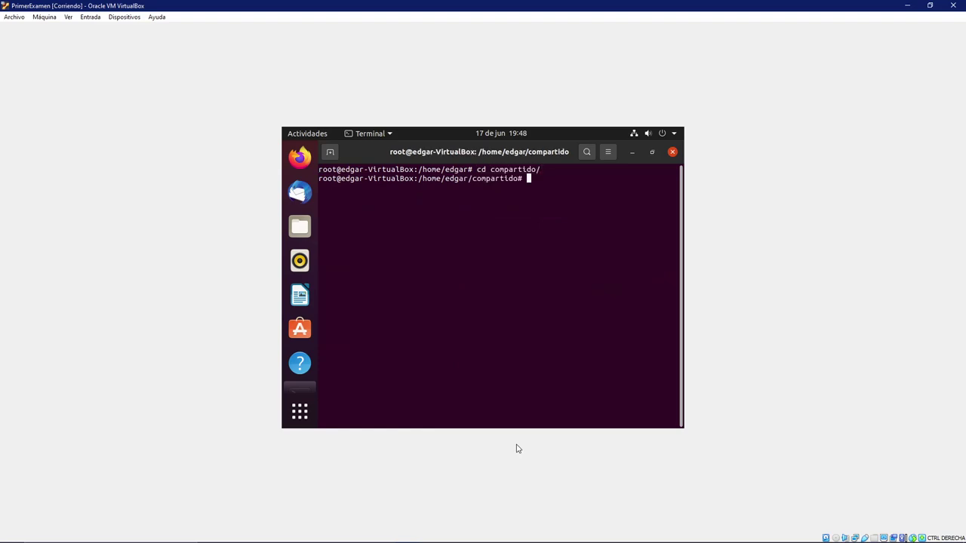
type("ls")
key("Return")
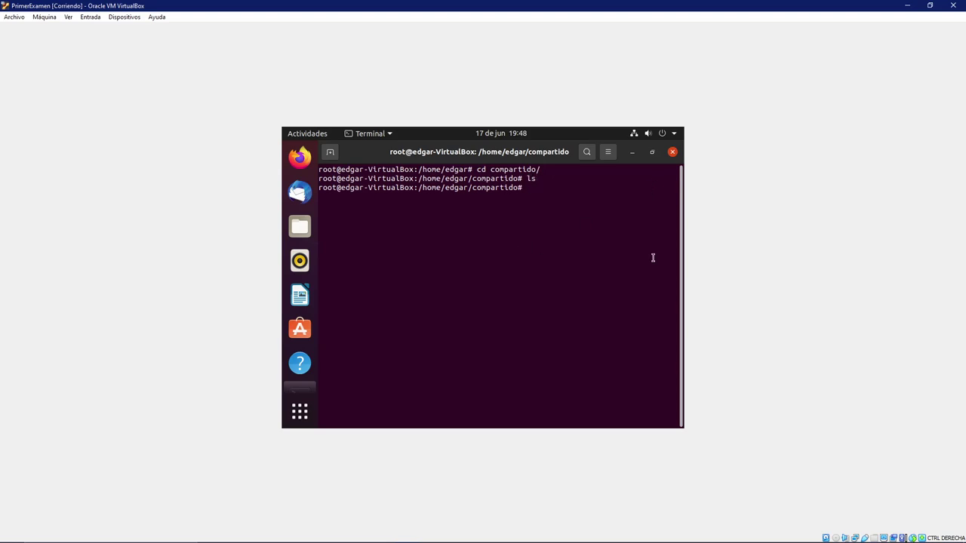
key("alt+Tab")
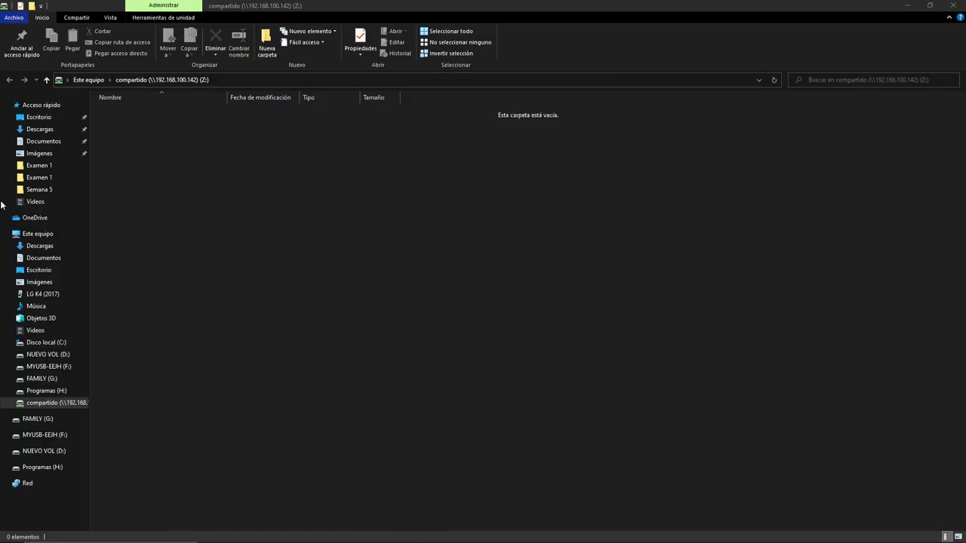
- Make a new folder named Buenas on the Z: drive and refresh the listing
right_click(244, 131)
mouse_move(383, 259)
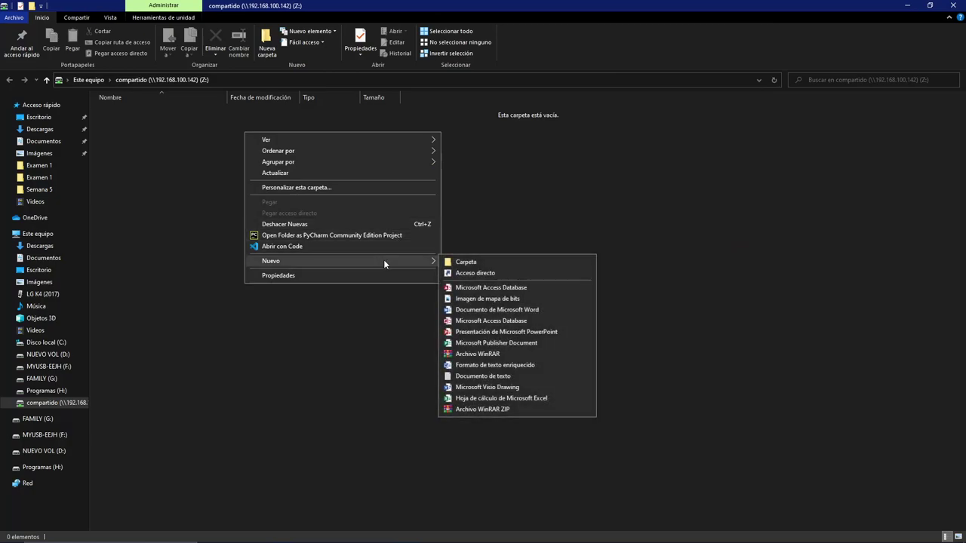
left_click(484, 263)
key("BackSpace")
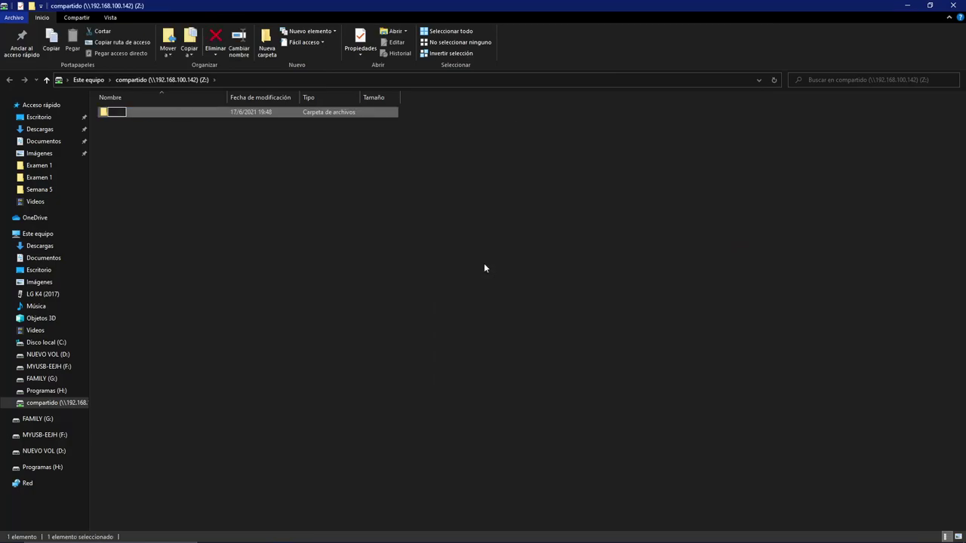
type("Buenas")
key("Return")
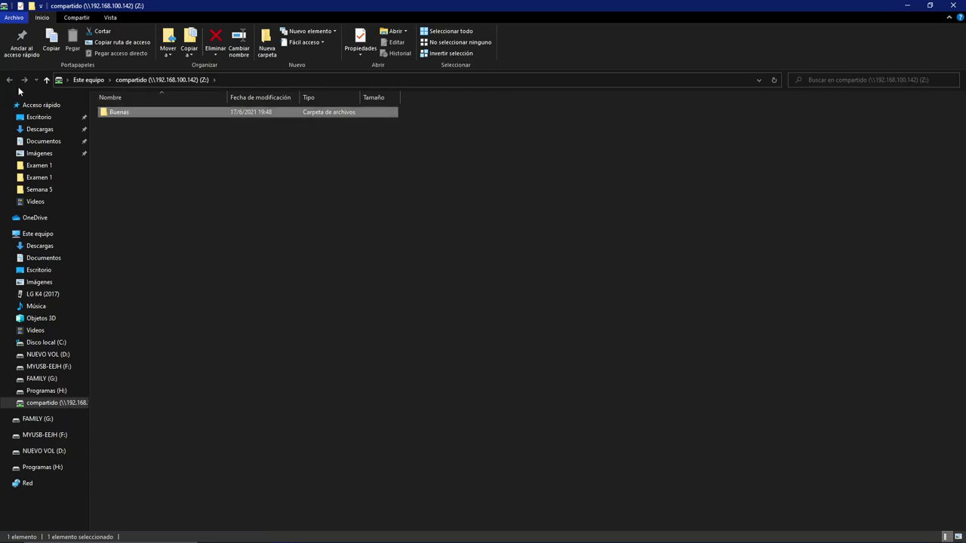
left_click(323, 235)
right_click(323, 232)
left_click(378, 273)
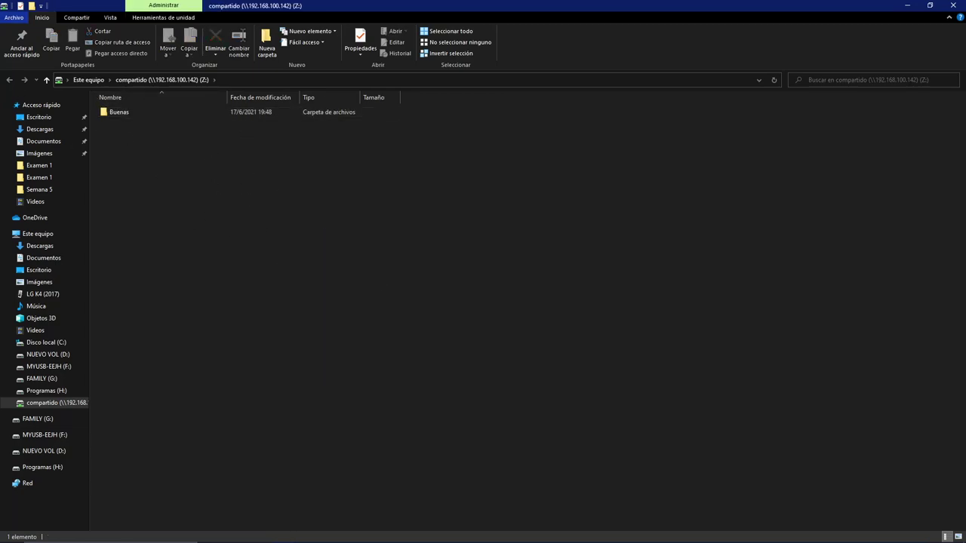
- Back in the VM, run ls in compartido and highlight the Buenas folder created from Windows
key("alt+Tab")
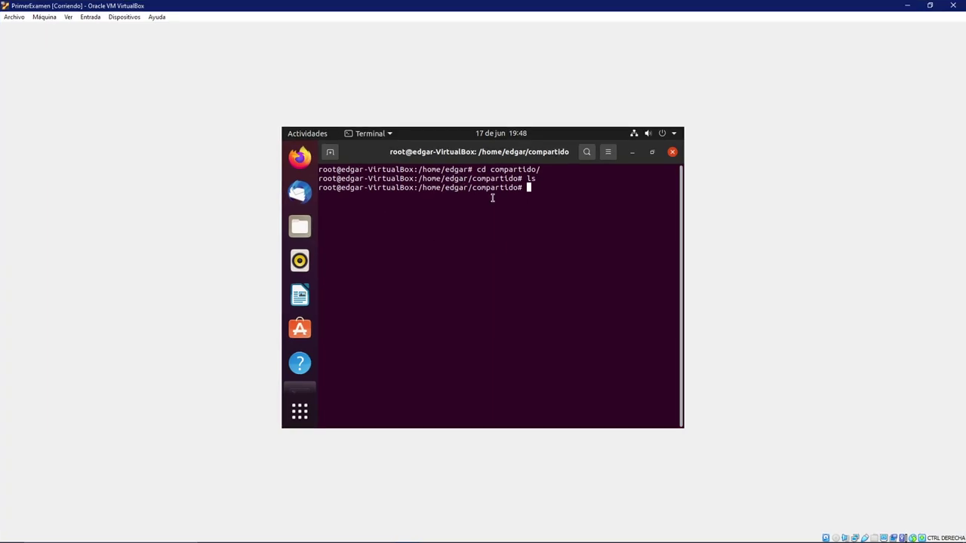
type("ls")
key("Return")
left_click_drag(318, 197, 368, 202)
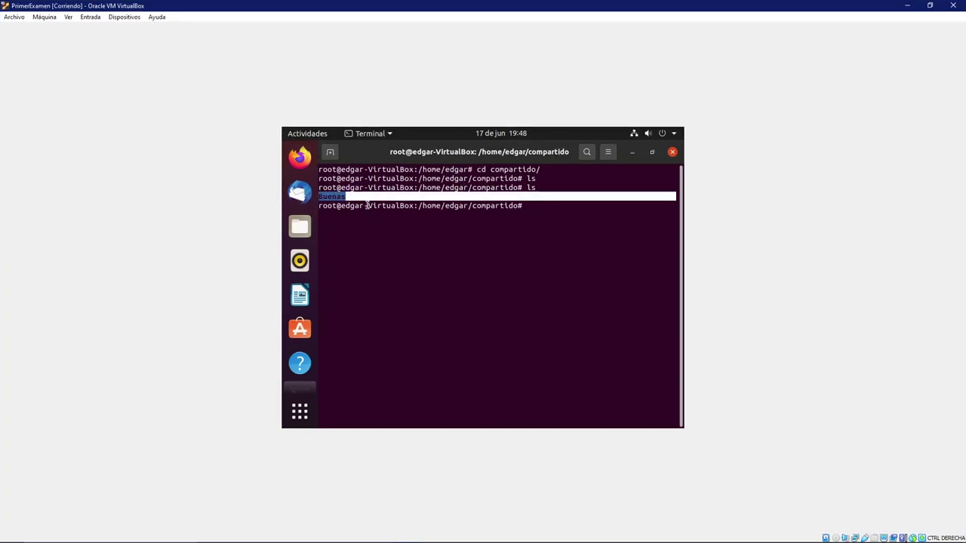
left_click(400, 217)
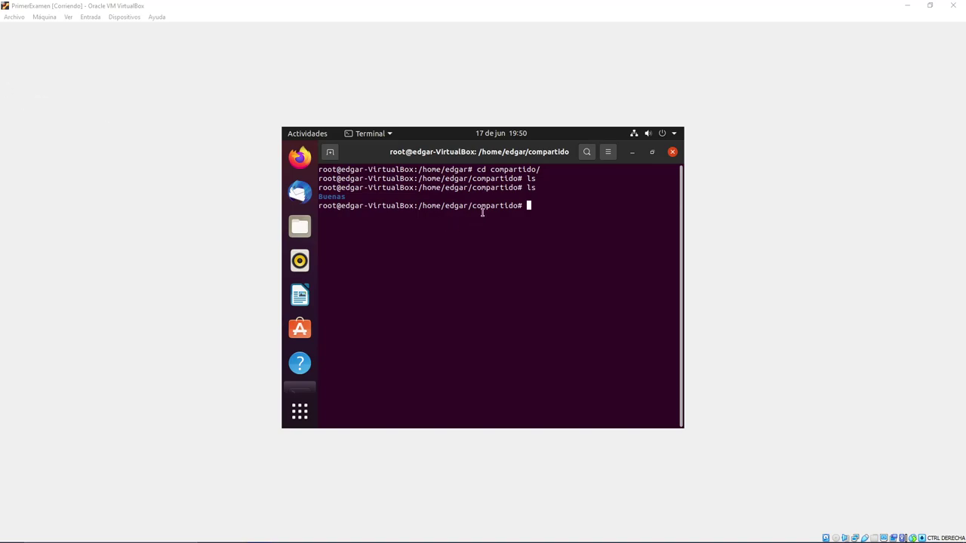
left_click(535, 204)
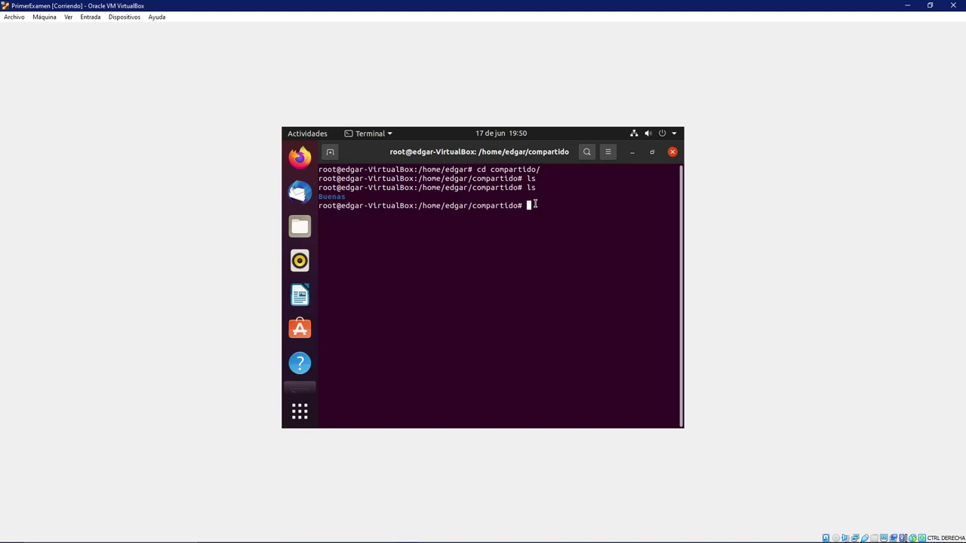
- Clear the terminal and return to the home folder with cd
type("clear")
key("Return")
type("cd")
key("Return")
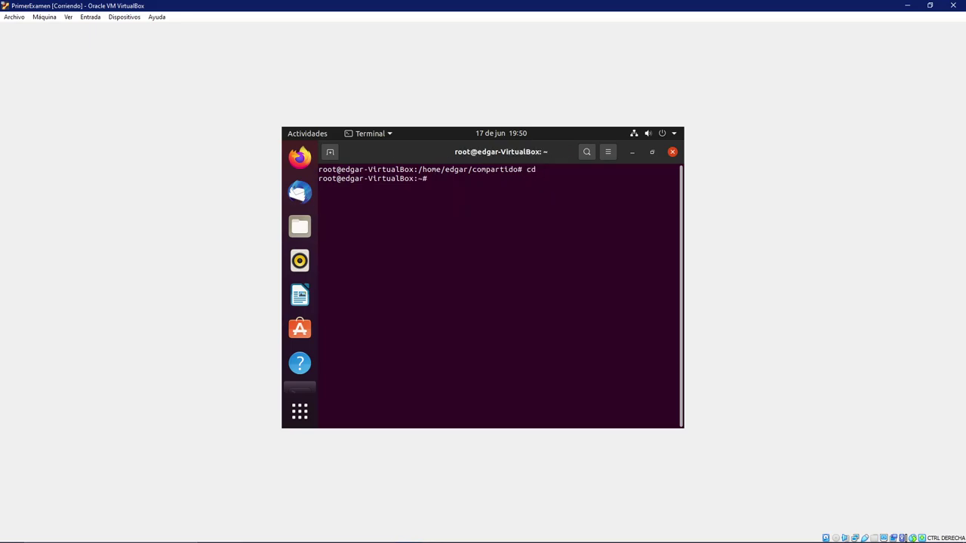
type("clear")
key("Return")
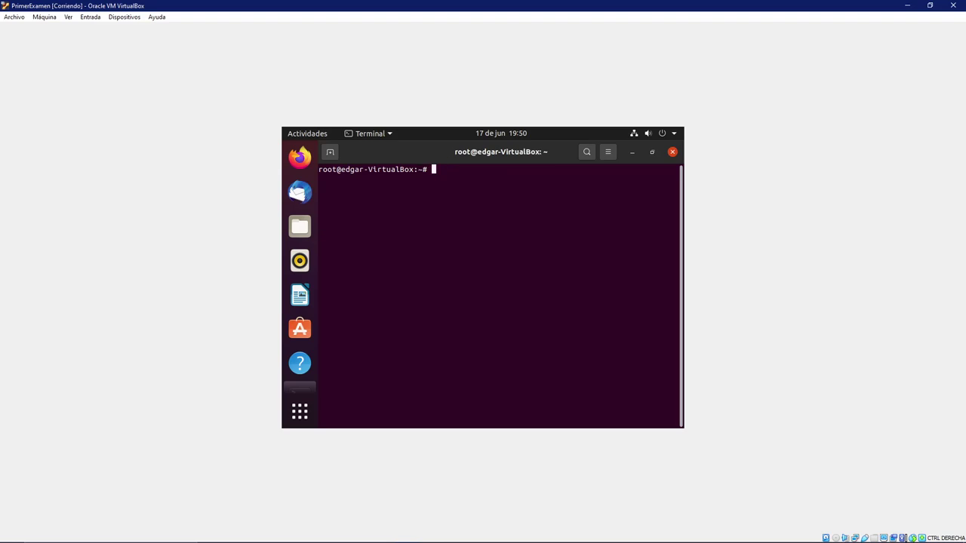
- Run apt-get install ssh and confirm with S to install the OpenSSH packages
type("apt-get install ssh")
key("Return")
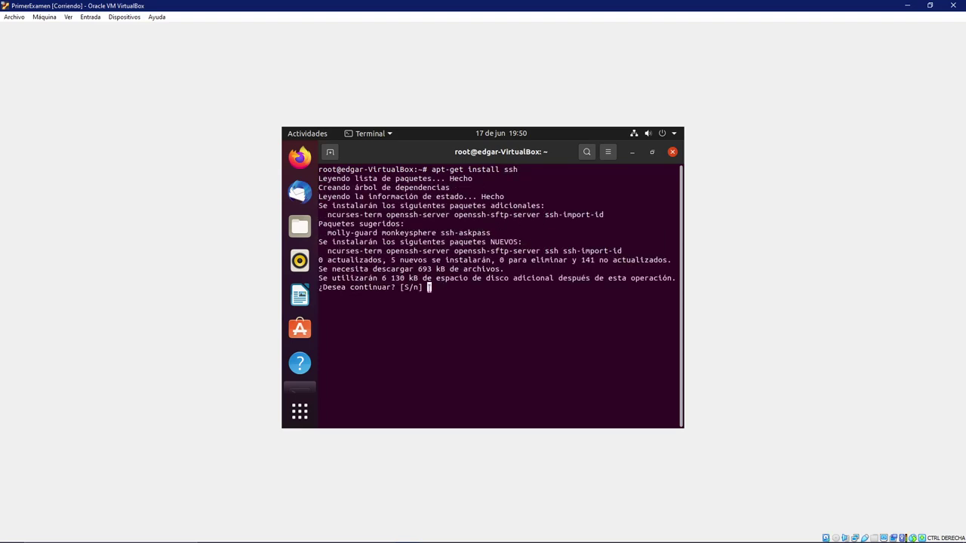
type("S")
key("Return")
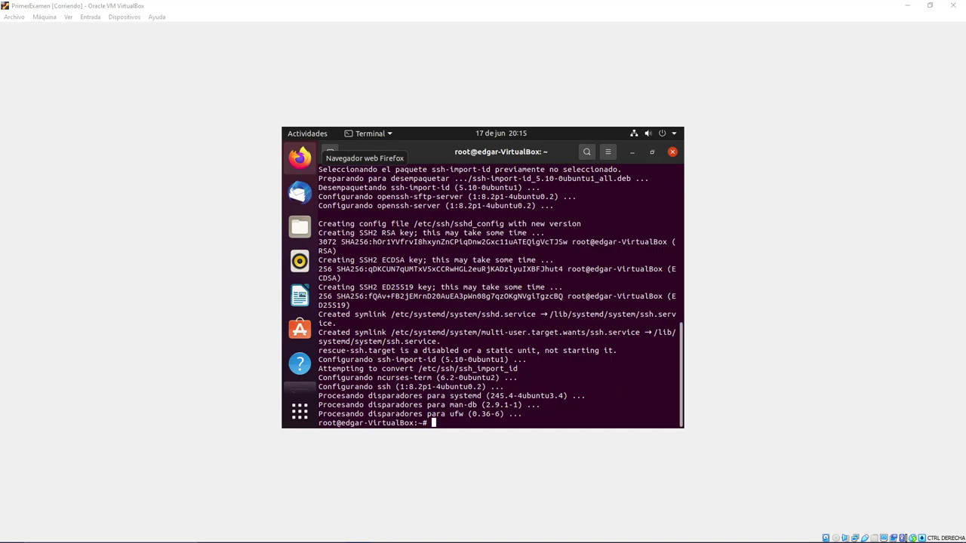
left_click(447, 416)
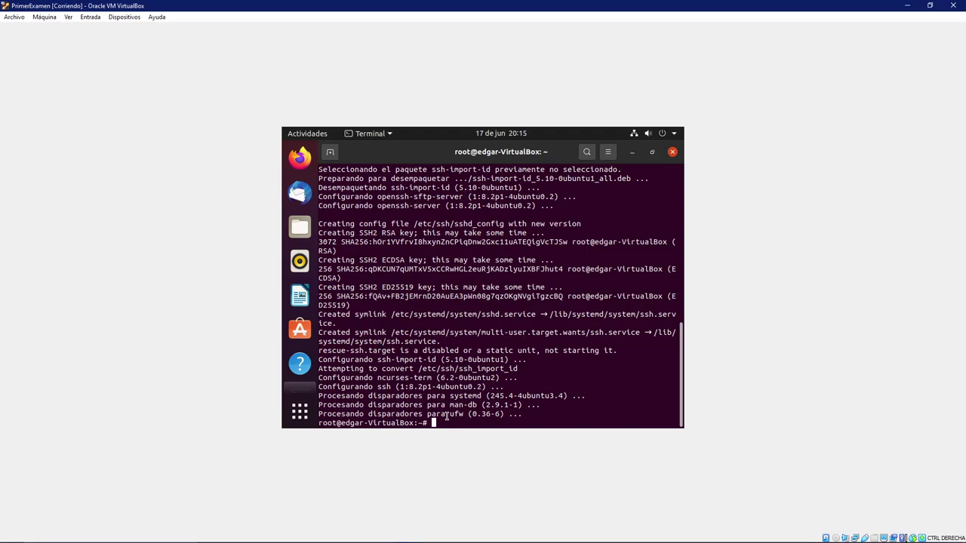